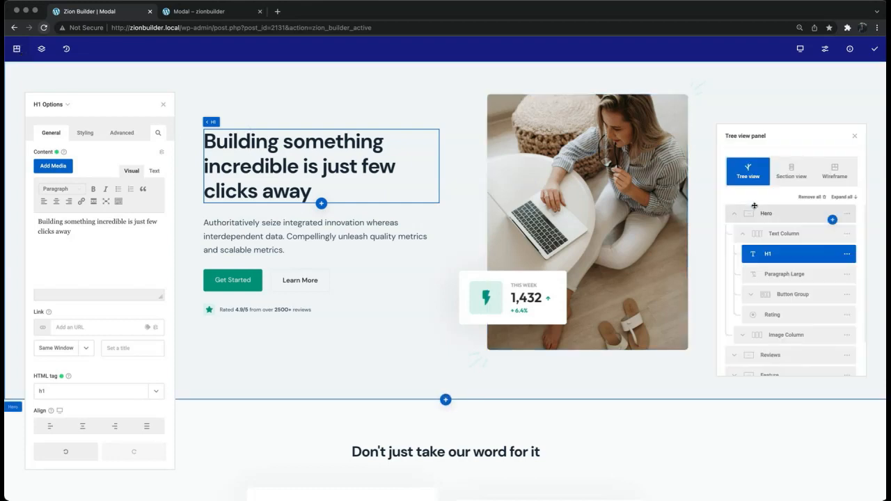
Step: Select the Pro Modal element below the Hero, Reviews and Feature sections and set its in-builder visibility to Visible
{"action": "left_click", "coordinate": [735, 213]}
{"action": "left_click", "coordinate": [753, 213]}
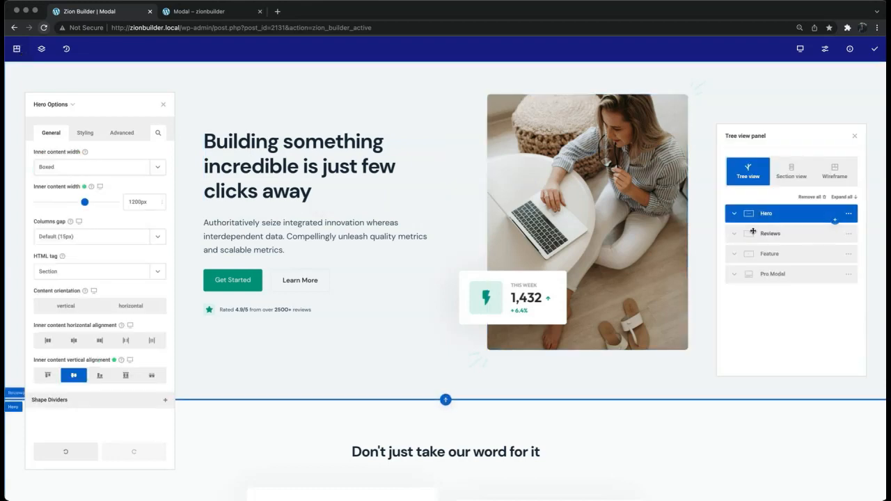
{"action": "left_click", "coordinate": [753, 232]}
{"action": "left_click", "coordinate": [753, 253]}
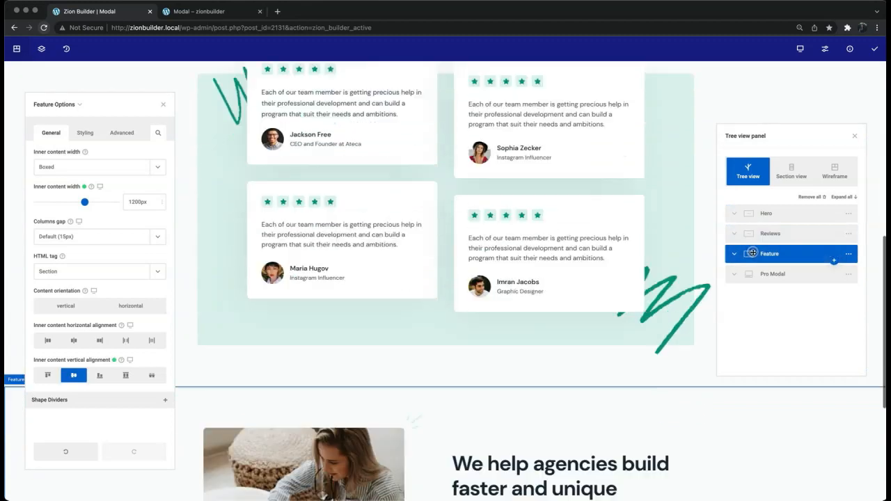
{"action": "left_click", "coordinate": [751, 273]}
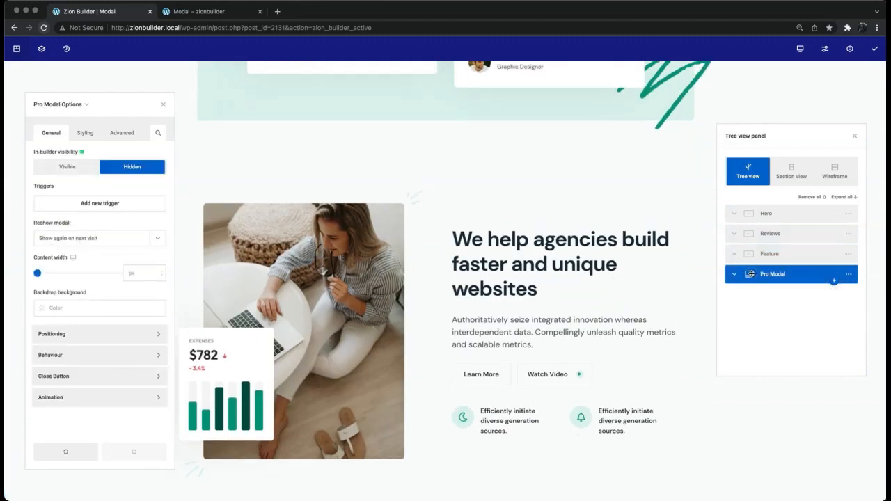
{"action": "left_click", "coordinate": [66, 174]}
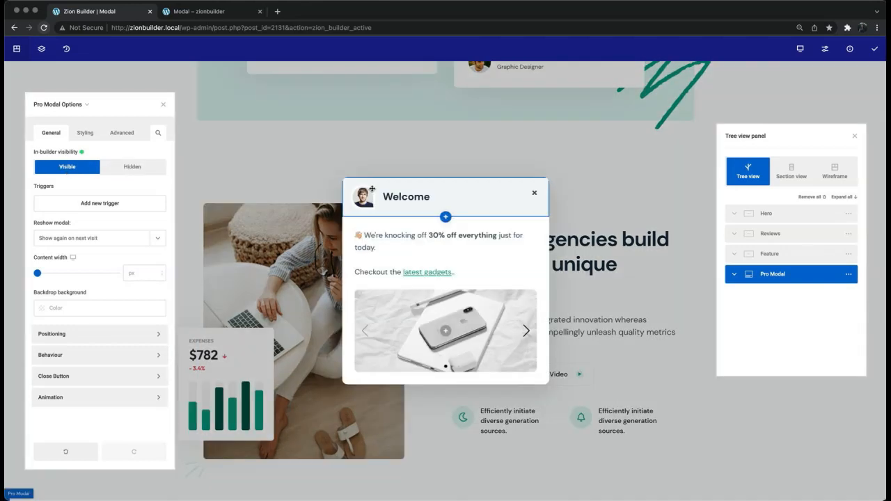
Step: Examine the modal's nested structure, including the Modal Header, the Modal Content, its Text element and the Pro Slider
{"action": "left_click", "coordinate": [535, 211]}
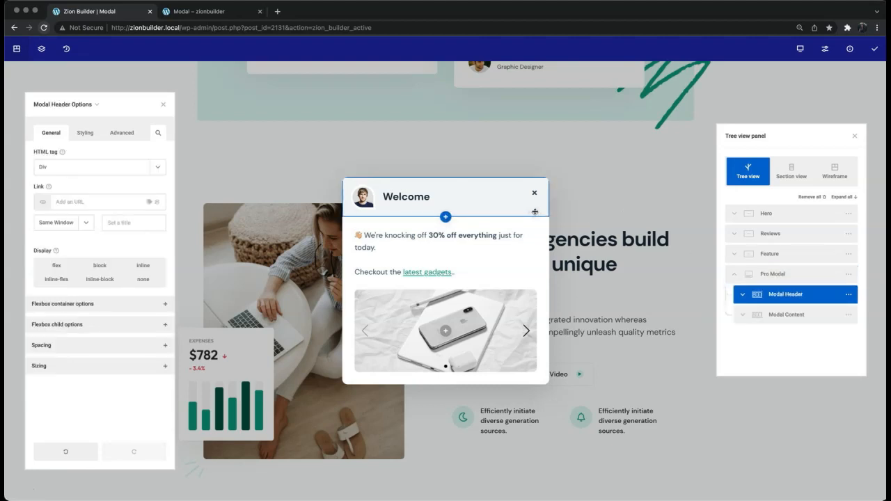
{"action": "left_click", "coordinate": [744, 295]}
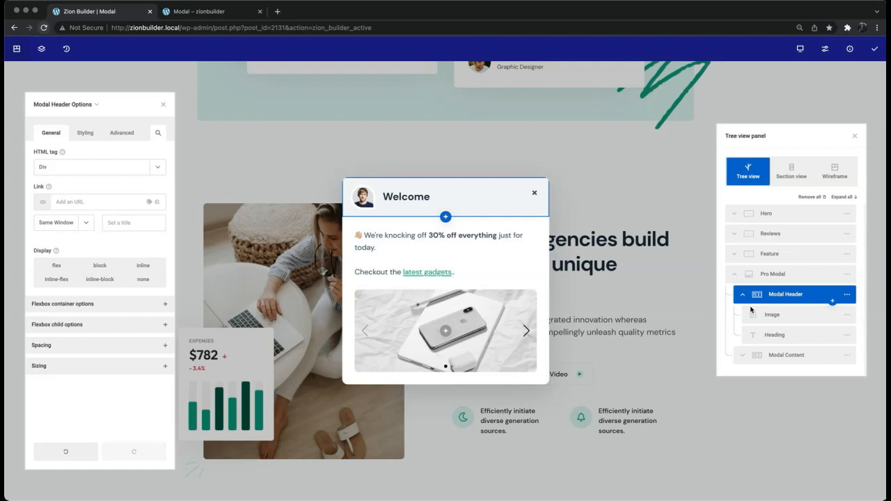
{"action": "left_click", "coordinate": [742, 295]}
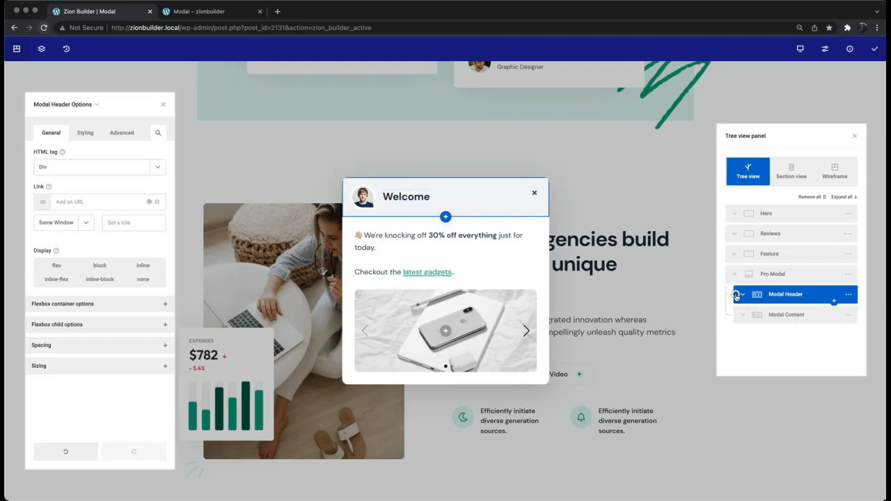
{"action": "left_click", "coordinate": [740, 314]}
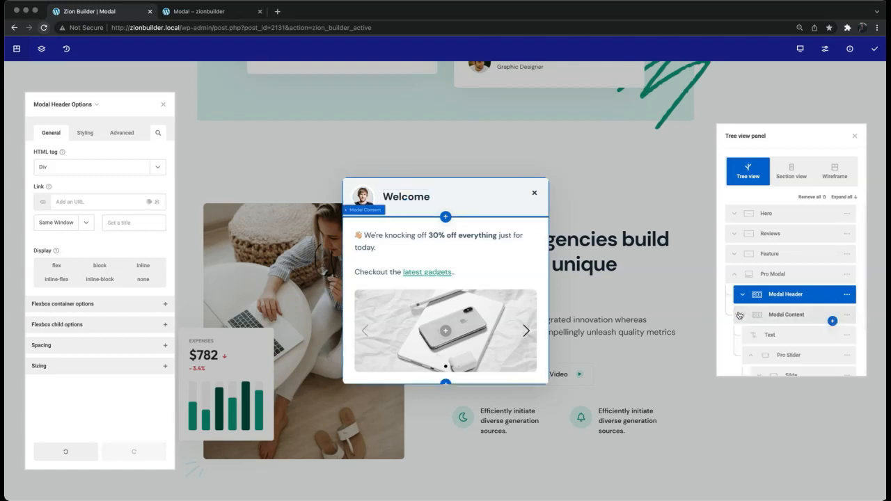
{"action": "scroll", "coordinate": [739, 314], "scroll_direction": "down", "scroll_amount": 2}
{"action": "left_click", "coordinate": [771, 280]}
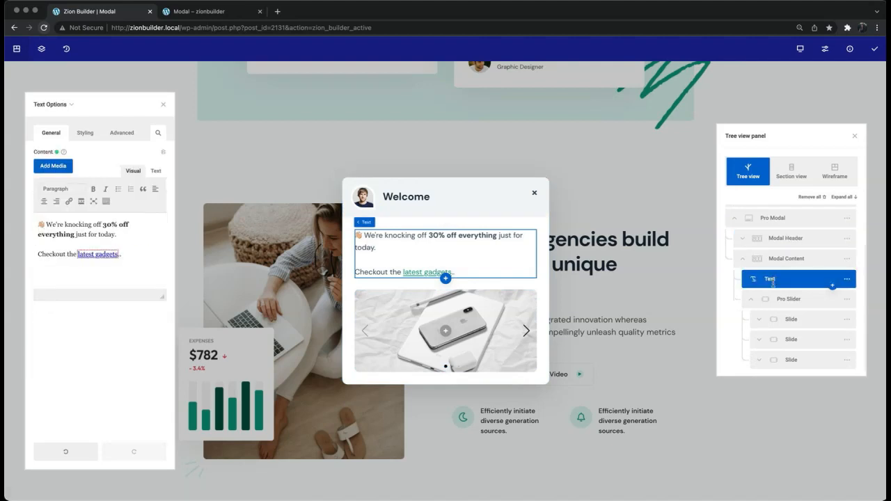
{"action": "left_click", "coordinate": [770, 299]}
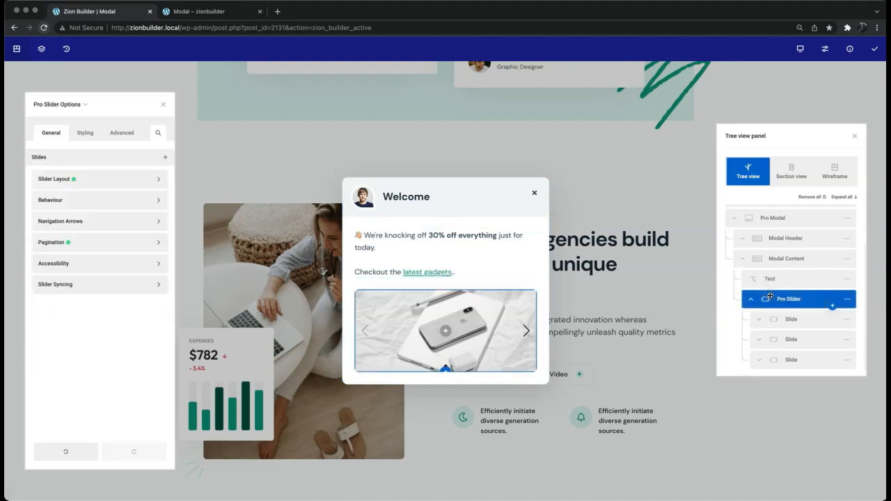
{"action": "left_click", "coordinate": [525, 333]}
{"action": "left_click", "coordinate": [364, 330]}
Step: Collapse the element tree, reselect the Pro Modal element and close the Tree view panel
{"action": "left_click", "coordinate": [733, 220]}
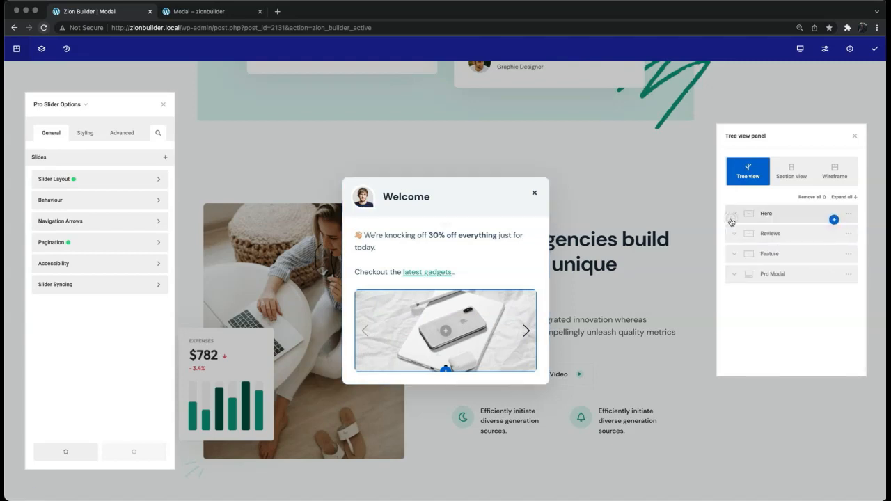
{"action": "left_click", "coordinate": [784, 274]}
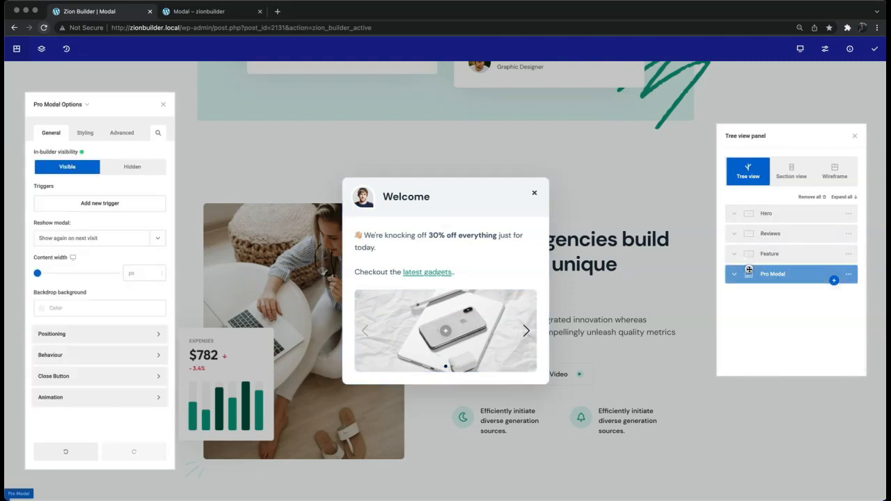
{"action": "left_click", "coordinate": [855, 136]}
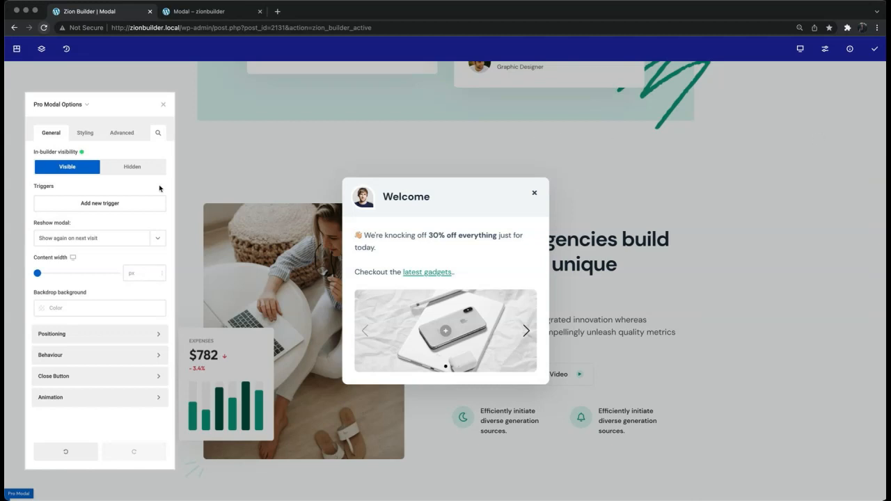
Step: Switch the modal's in-builder visibility to Hidden and back to Visible, and look through the Reshow modal options
{"action": "left_click", "coordinate": [144, 169]}
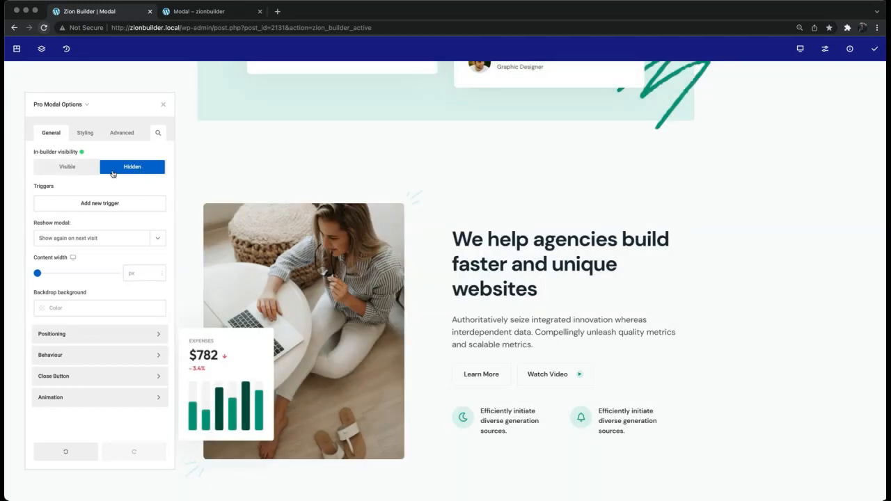
{"action": "left_click", "coordinate": [78, 175]}
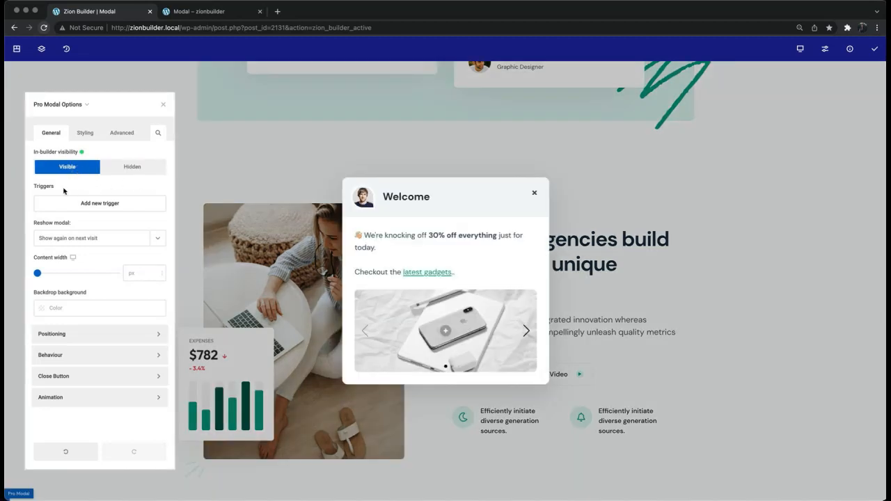
{"action": "left_click", "coordinate": [111, 236]}
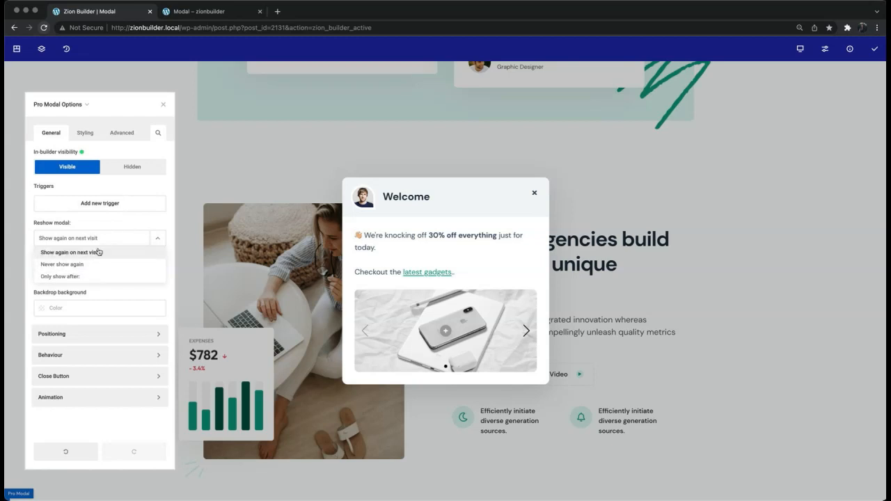
{"action": "left_click", "coordinate": [119, 218]}
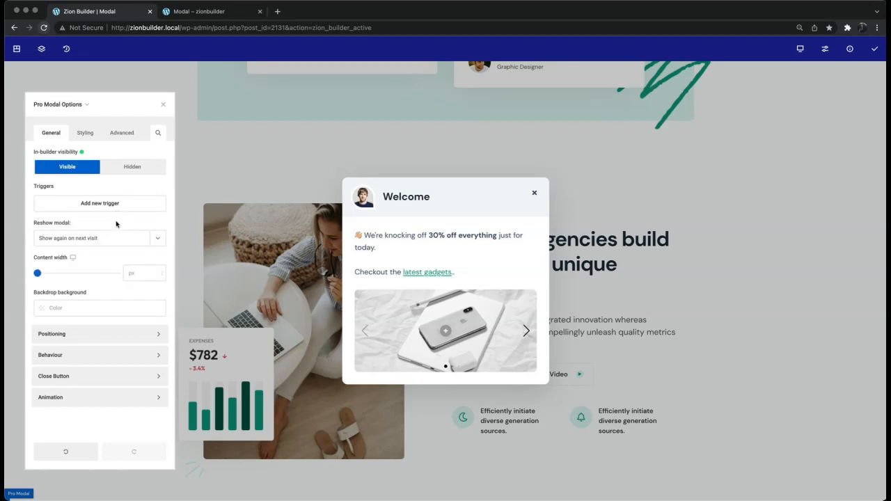
Step: Set the modal's content width to 520px and its backdrop background to the semi-transparent dark grey #373434cc
{"action": "left_click_drag", "start_coordinate": [38, 273], "coordinate": [79, 274]}
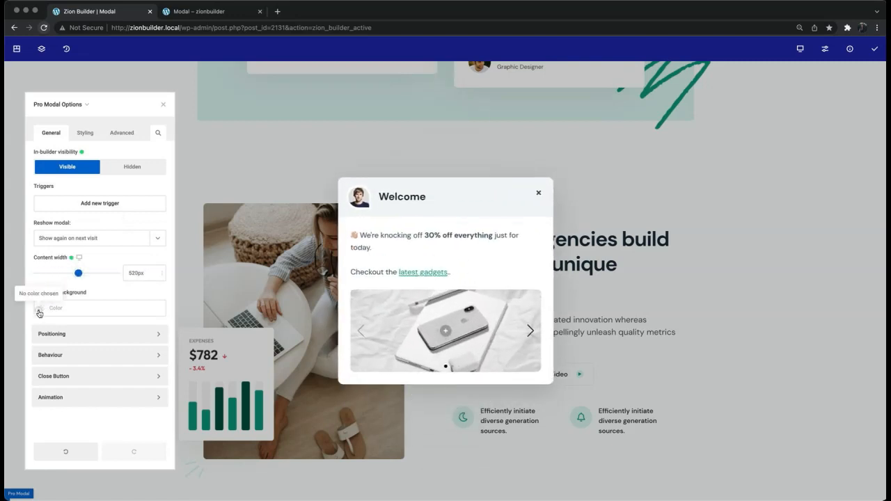
{"action": "left_click", "coordinate": [39, 314]}
{"action": "left_click", "coordinate": [60, 292]}
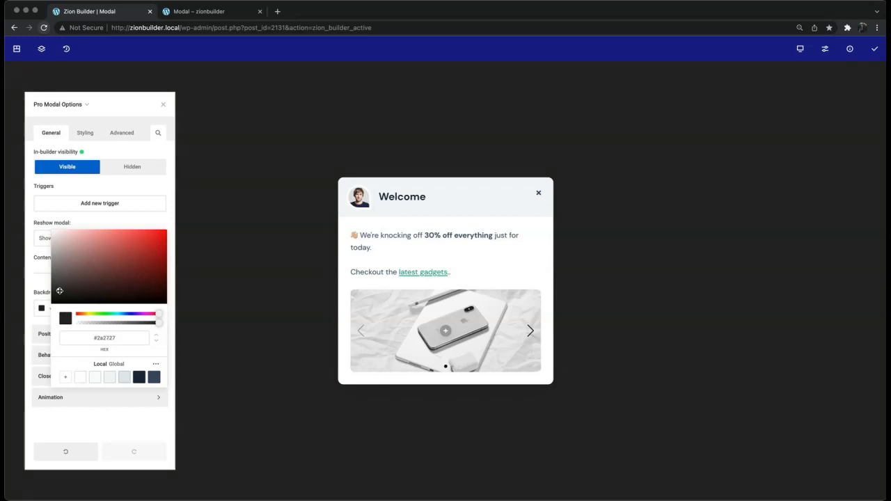
{"action": "left_click_drag", "start_coordinate": [60, 292], "coordinate": [57, 287]}
{"action": "left_click_drag", "start_coordinate": [156, 325], "coordinate": [142, 328]}
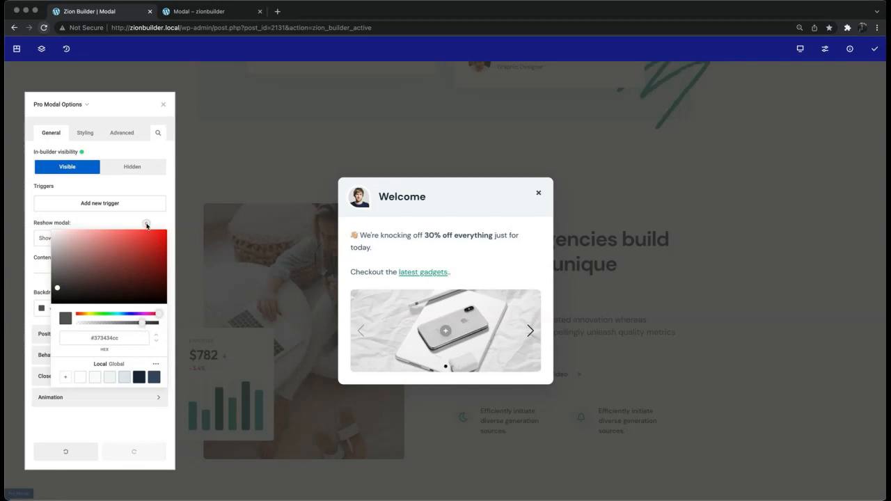
{"action": "left_click", "coordinate": [147, 226]}
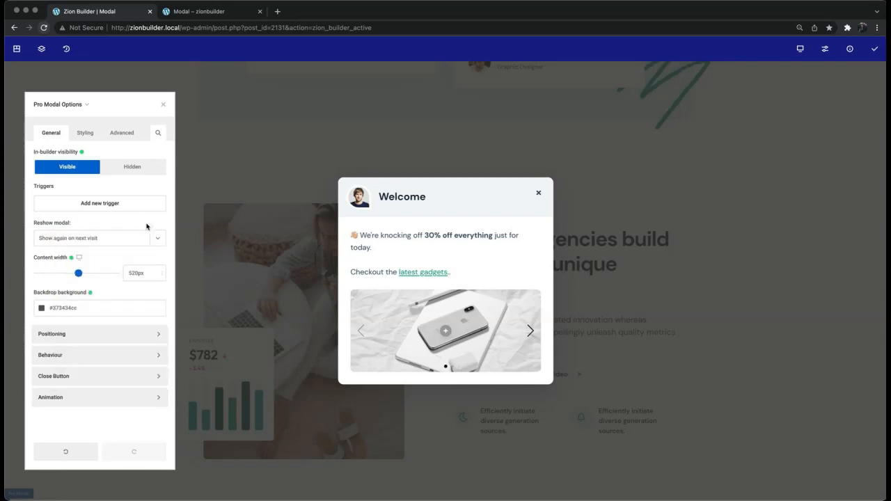
Step: Try the modal's positioning options and align it vertically to the bottom and horizontally to the right
{"action": "left_click", "coordinate": [74, 334]}
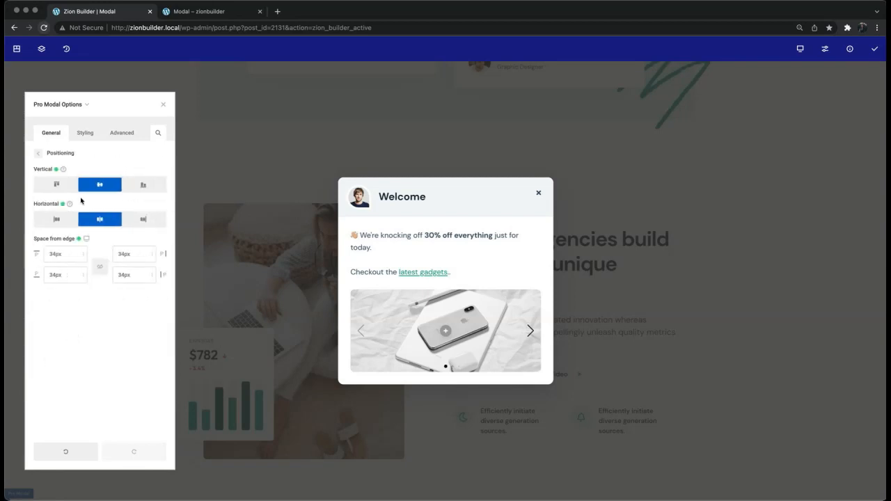
{"action": "left_click", "coordinate": [69, 185]}
{"action": "left_click", "coordinate": [89, 185]}
{"action": "left_click", "coordinate": [141, 187]}
{"action": "left_click", "coordinate": [102, 184]}
{"action": "left_click", "coordinate": [64, 226]}
{"action": "left_click", "coordinate": [99, 220]}
{"action": "left_click", "coordinate": [134, 220]}
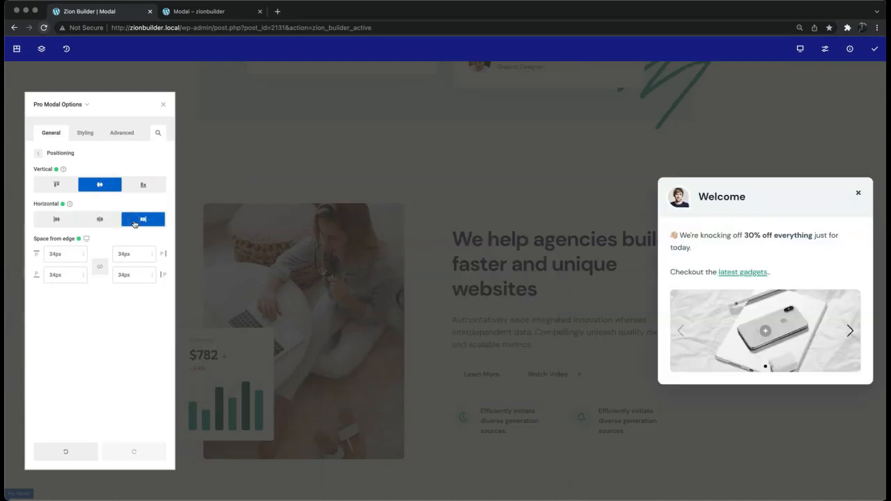
{"action": "left_click", "coordinate": [137, 186]}
Step: Link the modal's four space-from-edge values and reduce them together to 25px
{"action": "left_click", "coordinate": [99, 266]}
{"action": "key", "text": "Down"}
{"action": "key", "text": "Down"}
{"action": "key", "text": "Down"}
{"action": "key", "text": "Down"}
{"action": "key", "text": "Down"}
{"action": "key", "text": "Down"}
{"action": "key", "text": "Down"}
{"action": "key", "text": "Down"}
{"action": "key", "text": "Down"}
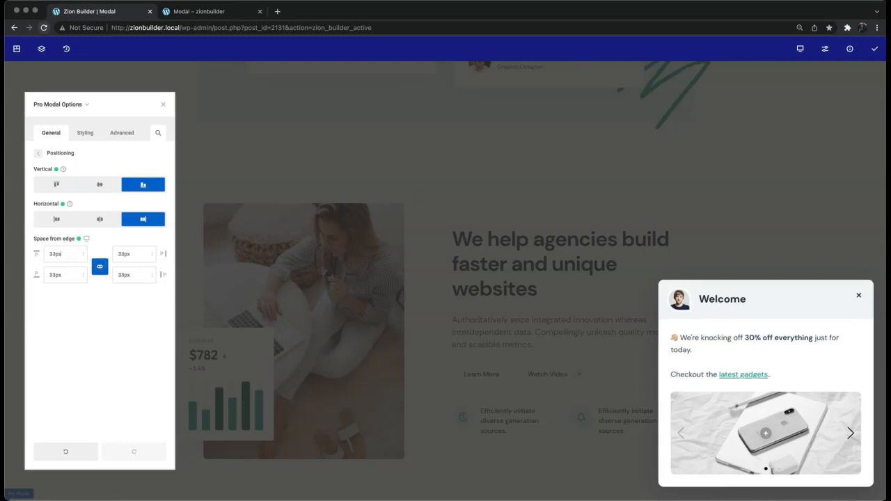
{"action": "key", "text": "Up"}
{"action": "key", "text": "Up"}
{"action": "key", "text": "Up"}
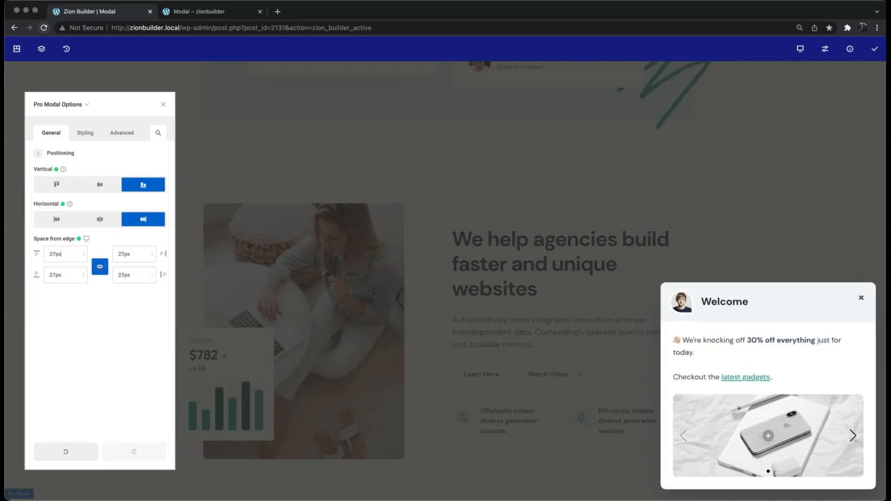
{"action": "key", "text": "Down"}
{"action": "key", "text": "Down"}
{"action": "key", "text": "Down"}
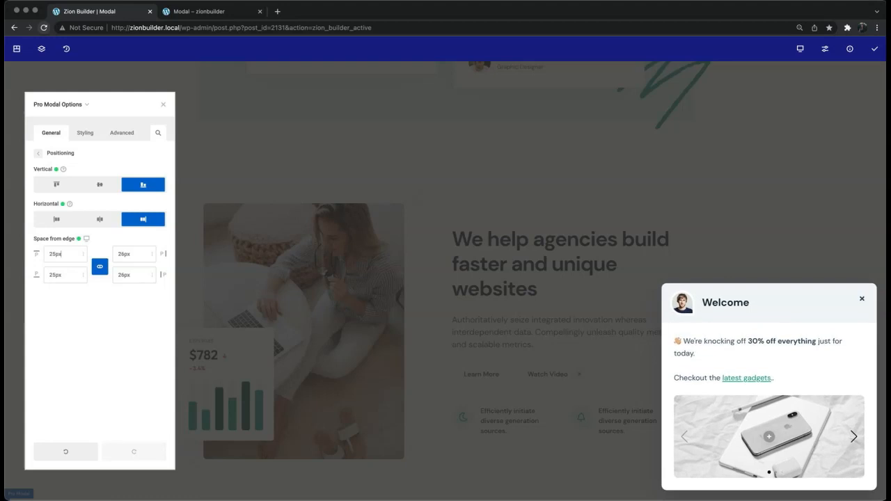
Step: Set the modal's content width to 428px
{"action": "left_click", "coordinate": [38, 152]}
{"action": "left_click_drag", "start_coordinate": [77, 274], "coordinate": [71, 274]}
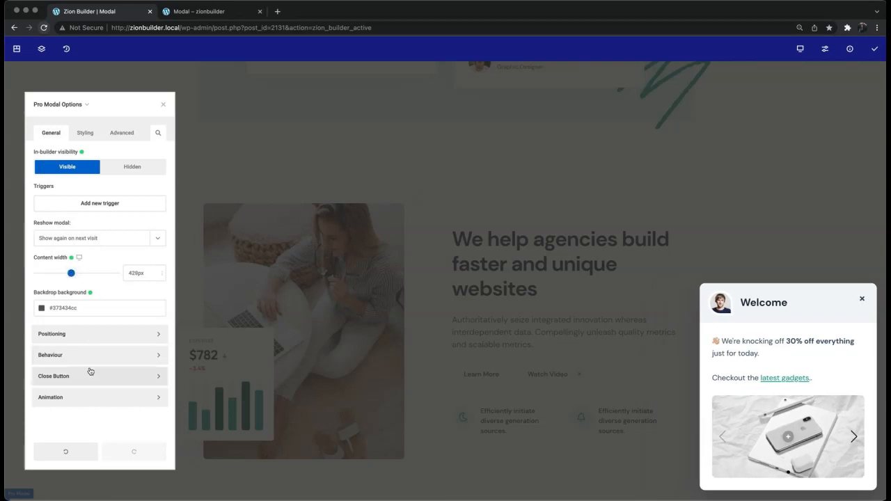
Step: Keep the modal's close button displayed and replace its icon with the minus icon from the Icon Library
{"action": "left_click", "coordinate": [90, 372]}
{"action": "left_click", "coordinate": [154, 179]}
{"action": "left_click", "coordinate": [154, 177]}
{"action": "left_click", "coordinate": [103, 237]}
{"action": "type", "text": "MINUS"}
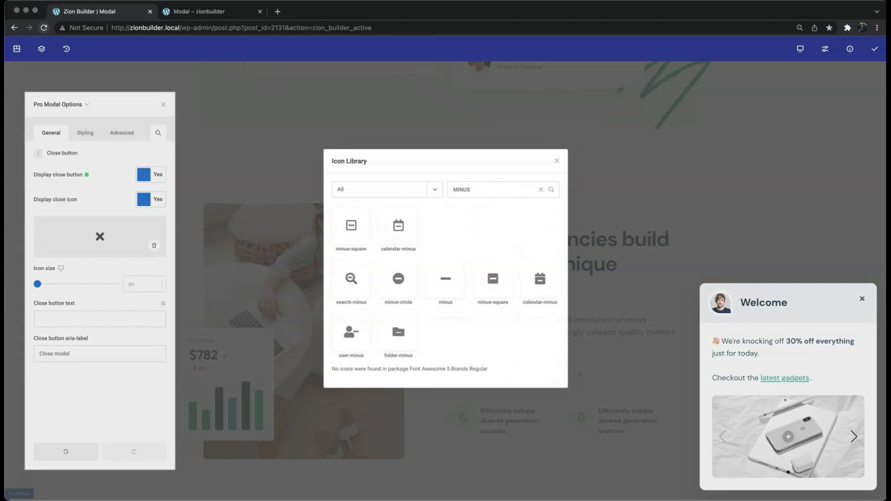
{"action": "left_click", "coordinate": [454, 281]}
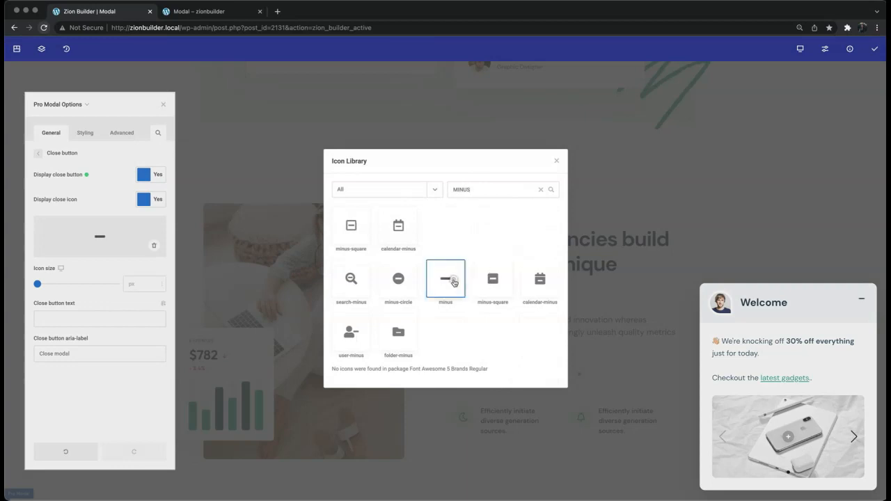
{"action": "left_click", "coordinate": [557, 160]}
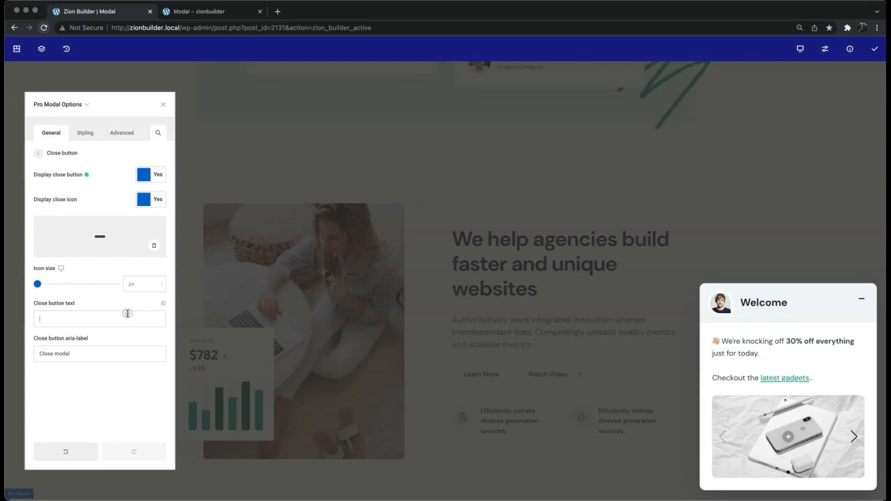
Step: Try CLOSE as the close button text, clear it again and leave the close button settings
{"action": "type", "text": "CLOSE"}
{"action": "key", "text": "super+a"}
{"action": "key", "text": "BackSpace"}
{"action": "left_click", "coordinate": [40, 154]}
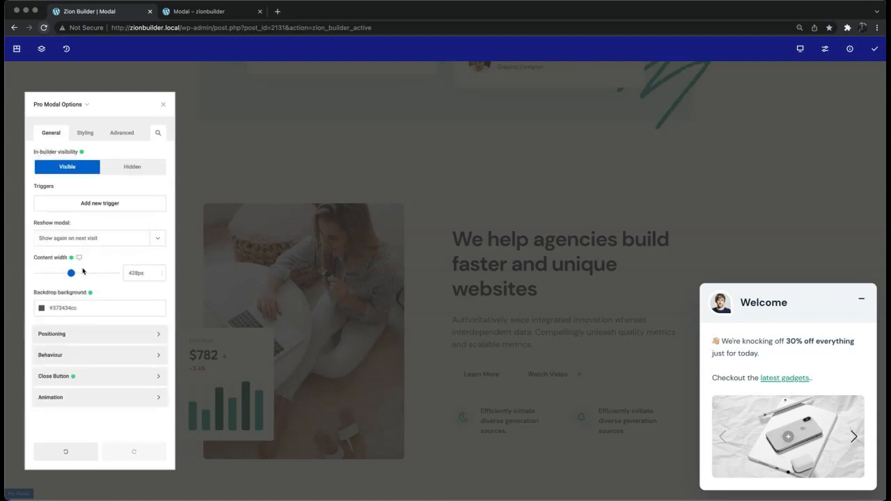
Step: Review the modal's behaviour options and preview its Start and End animation positions, returning the preview to Open
{"action": "left_click", "coordinate": [98, 354]}
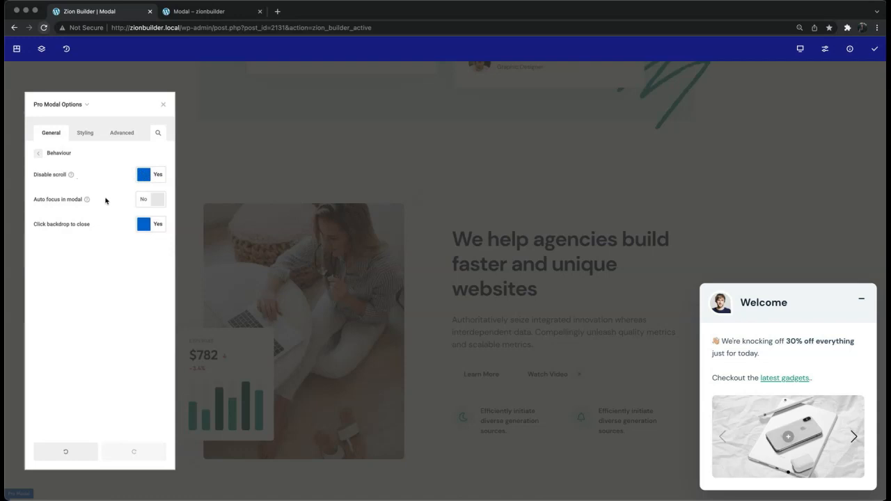
{"action": "left_click", "coordinate": [38, 153]}
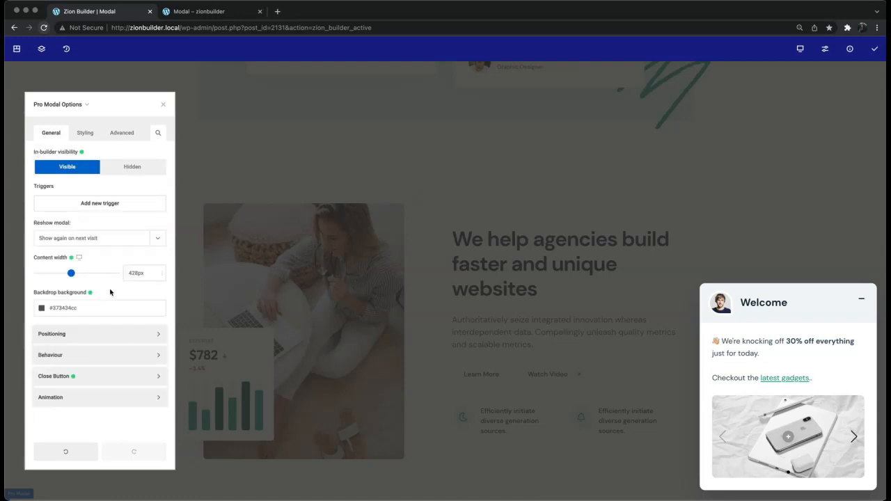
{"action": "left_click", "coordinate": [113, 402]}
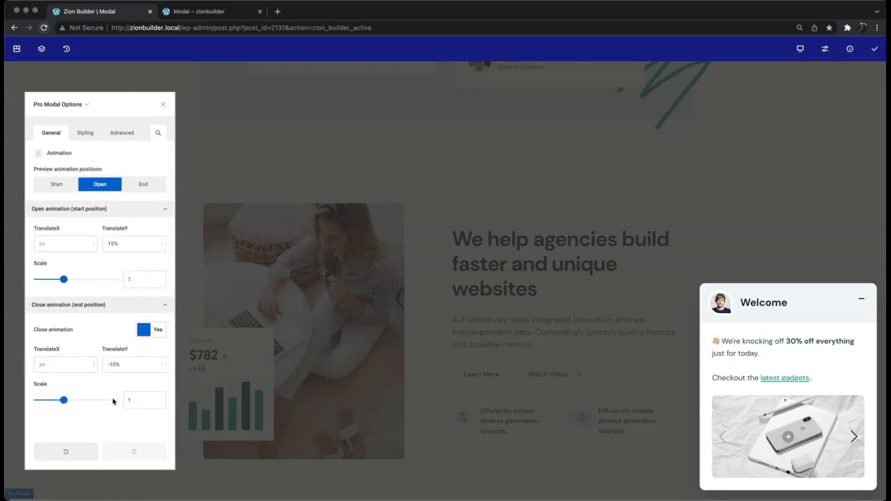
{"action": "left_click", "coordinate": [66, 190]}
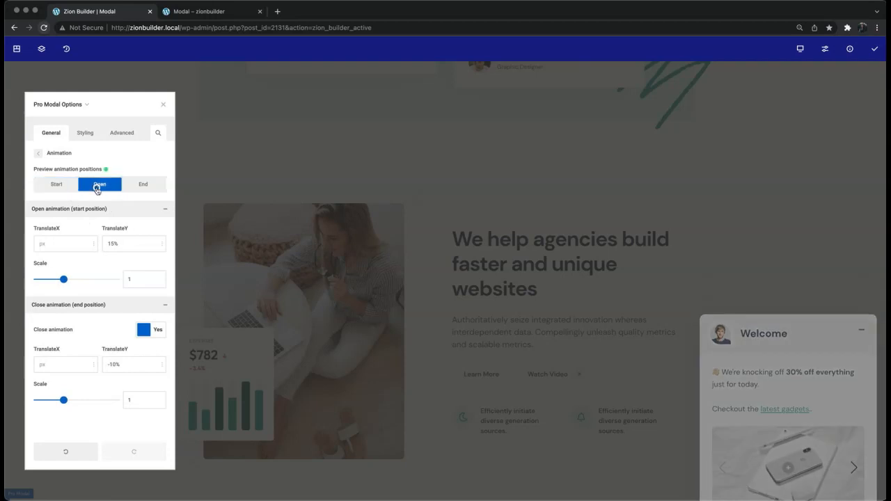
{"action": "left_click", "coordinate": [97, 188]}
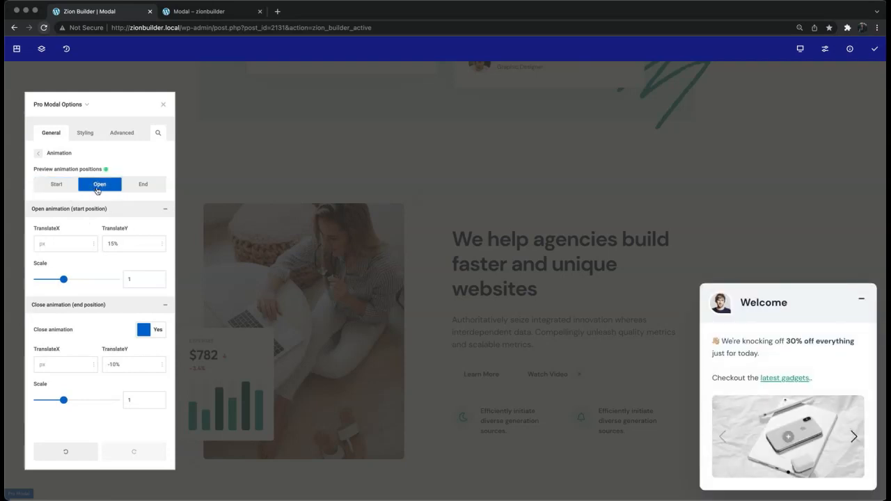
{"action": "left_click", "coordinate": [149, 185]}
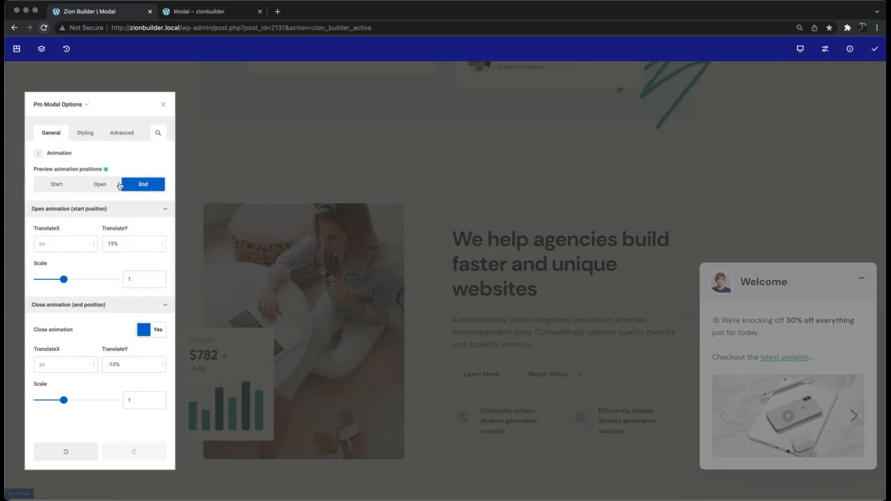
{"action": "left_click", "coordinate": [105, 186]}
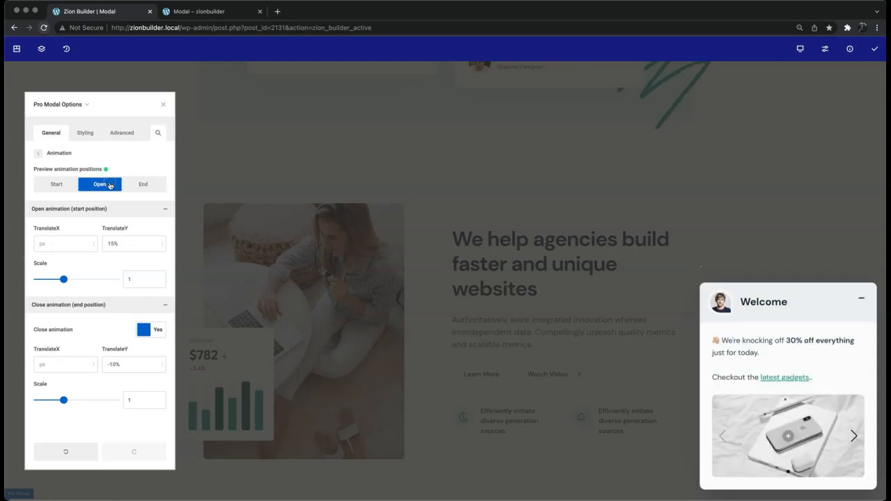
{"action": "left_click", "coordinate": [39, 152]}
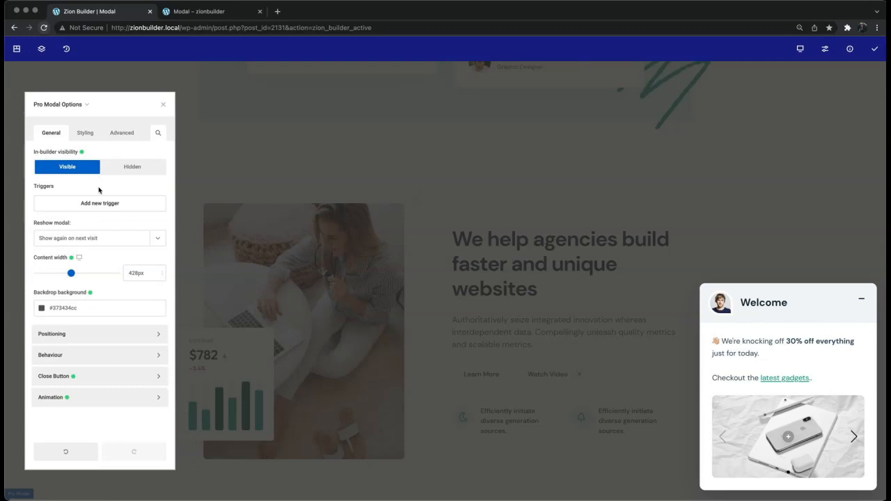
Step: Add a new trigger to the modal with the type On page load (Incl. URL parameter)
{"action": "left_click", "coordinate": [99, 205]}
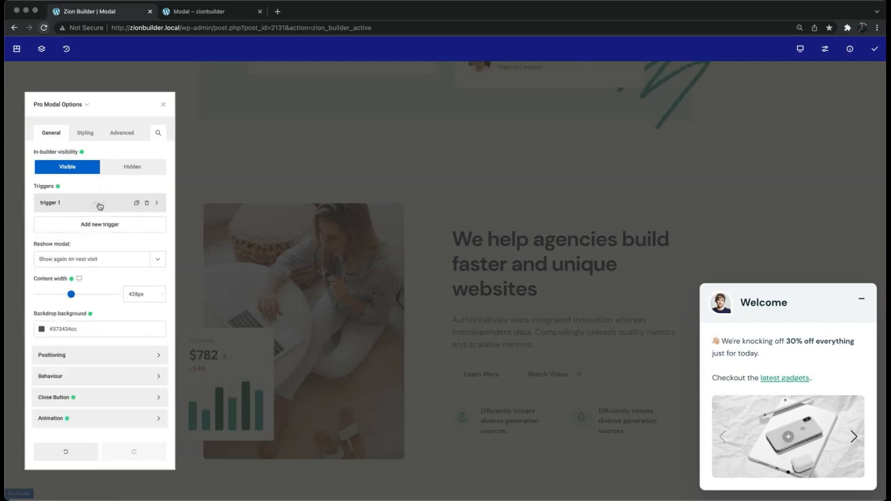
{"action": "left_click", "coordinate": [99, 205]}
{"action": "left_click", "coordinate": [115, 183]}
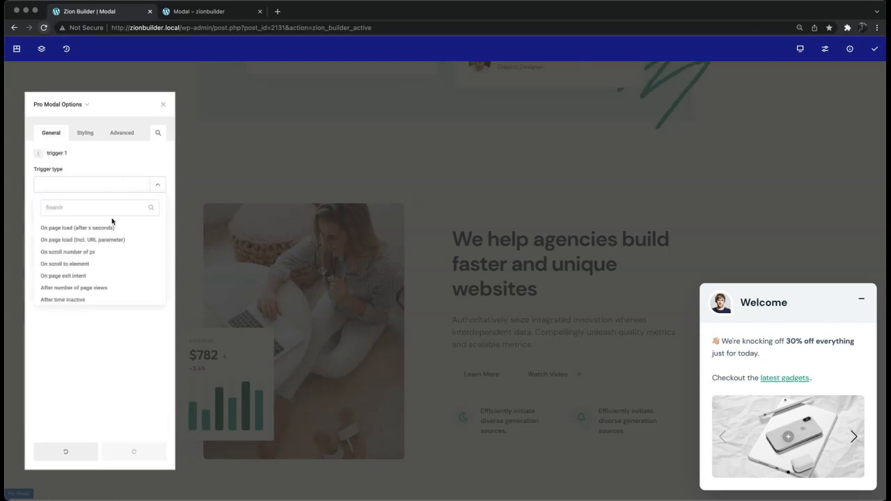
{"action": "scroll", "coordinate": [113, 230], "scroll_direction": "down", "scroll_amount": 3}
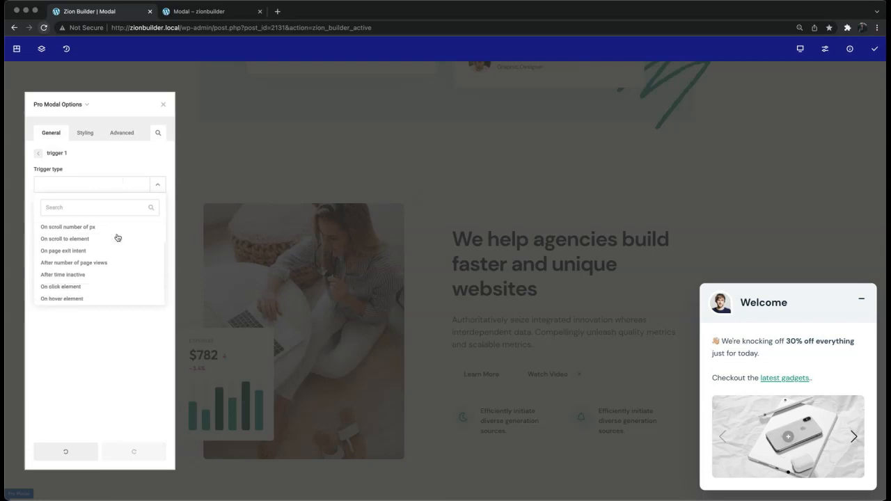
{"action": "scroll", "coordinate": [115, 235], "scroll_direction": "up", "scroll_amount": 3}
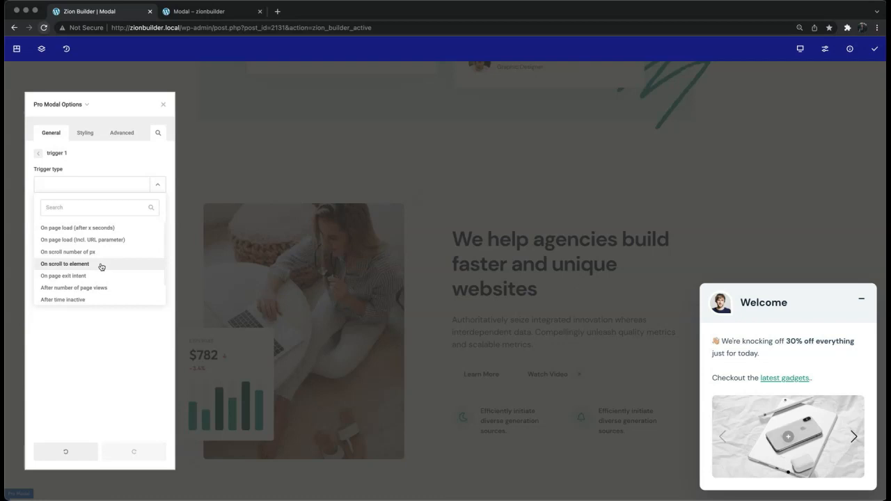
{"action": "left_click", "coordinate": [108, 240]}
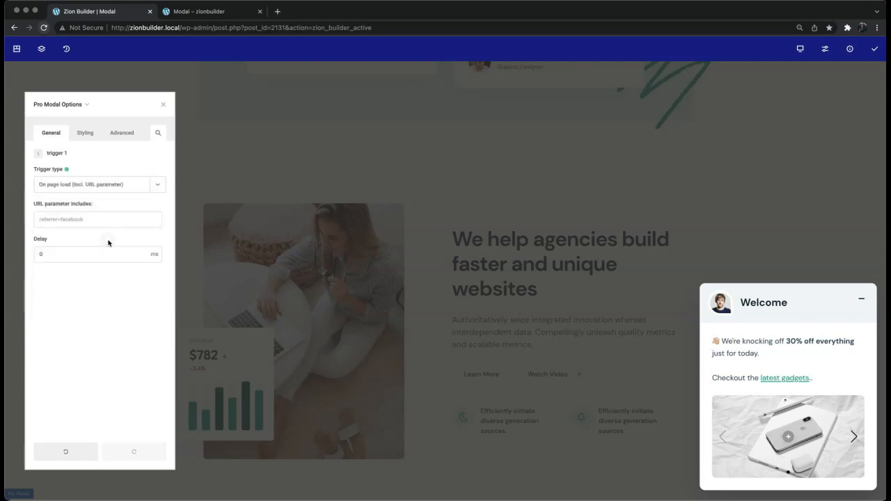
Step: Give the trigger a 500 ms delay and the URL parameter newsletter, and return to the modal's general options
{"action": "left_click", "coordinate": [106, 254]}
{"action": "left_click", "coordinate": [115, 220]}
{"action": "type", "text": "NEW"}
{"action": "key", "text": "BackSpace"}
{"action": "key", "text": "BackSpace"}
{"action": "type", "text": "newsletter"}
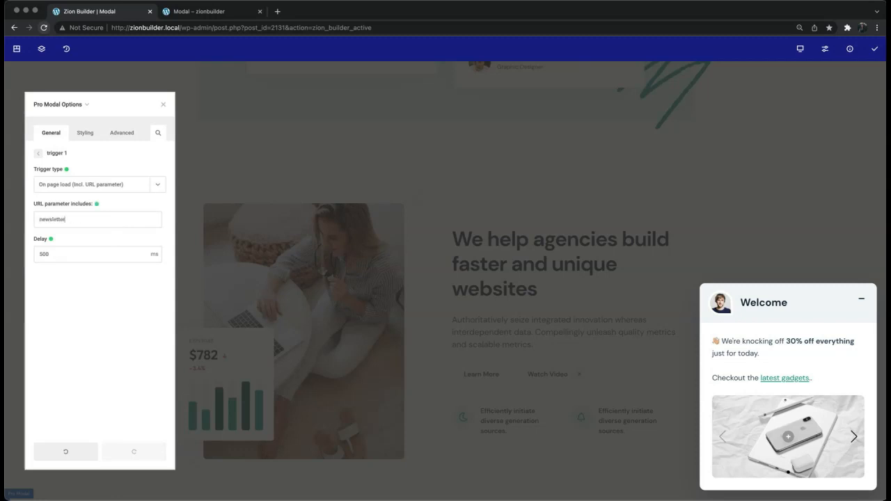
{"action": "double_click", "coordinate": [115, 221]}
{"action": "left_click", "coordinate": [39, 154]}
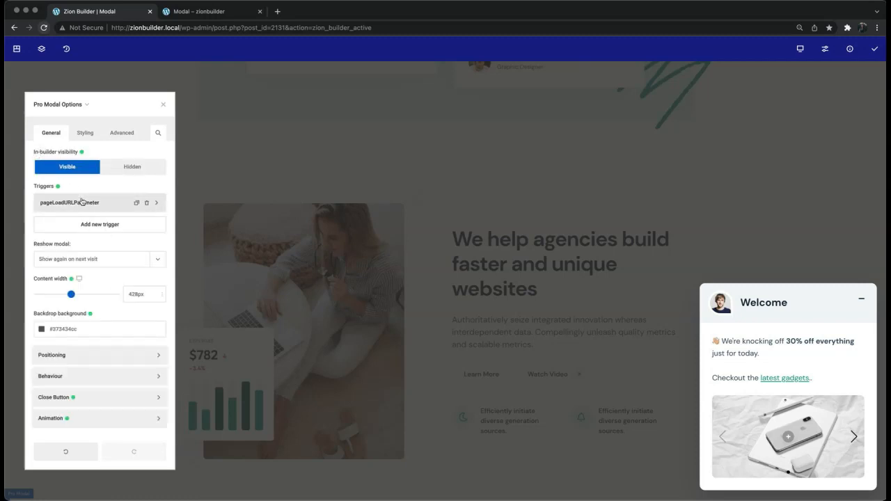
Step: Save and publish the page, and reload its front-end view
{"action": "mouse_move", "coordinate": [883, 49]}
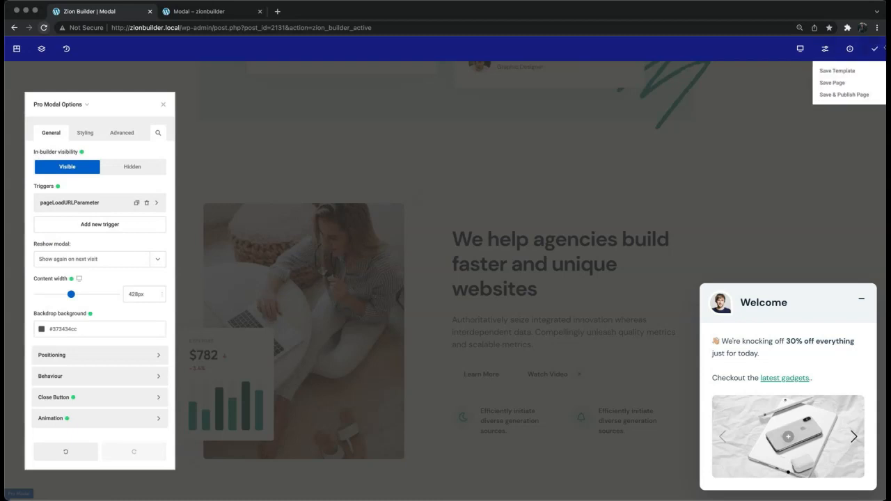
{"action": "left_click", "coordinate": [879, 50]}
{"action": "left_click", "coordinate": [209, 12]}
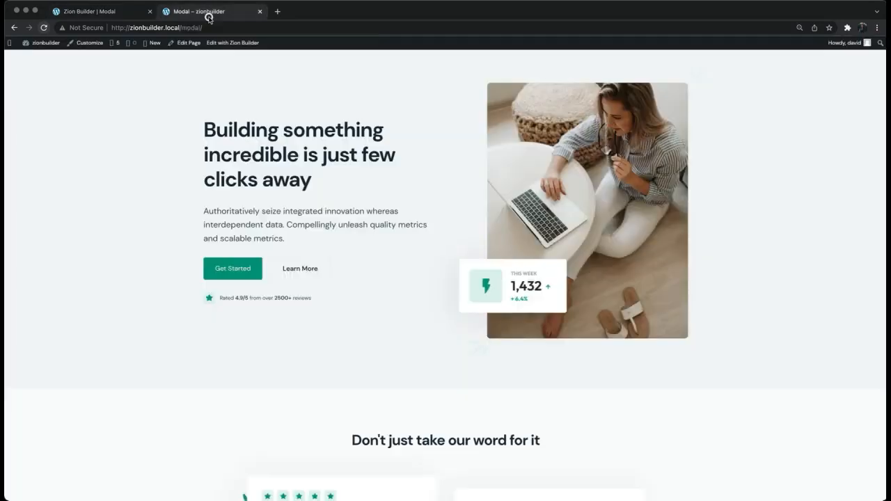
{"action": "left_click", "coordinate": [45, 28]}
Step: Test the trigger by loading the front-end page with ?newsletter added to its address, and close the modal
{"action": "left_click", "coordinate": [391, 32]}
{"action": "left_click", "coordinate": [391, 32]}
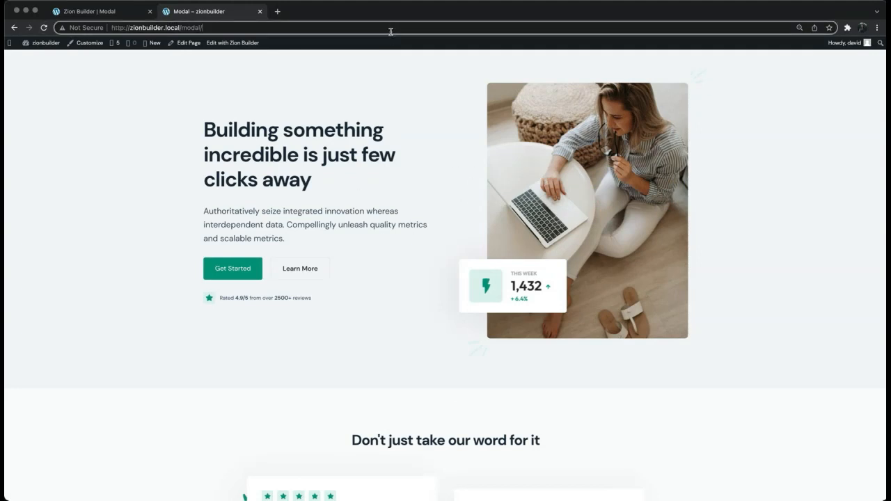
{"action": "type", "text": "?newsletter"}
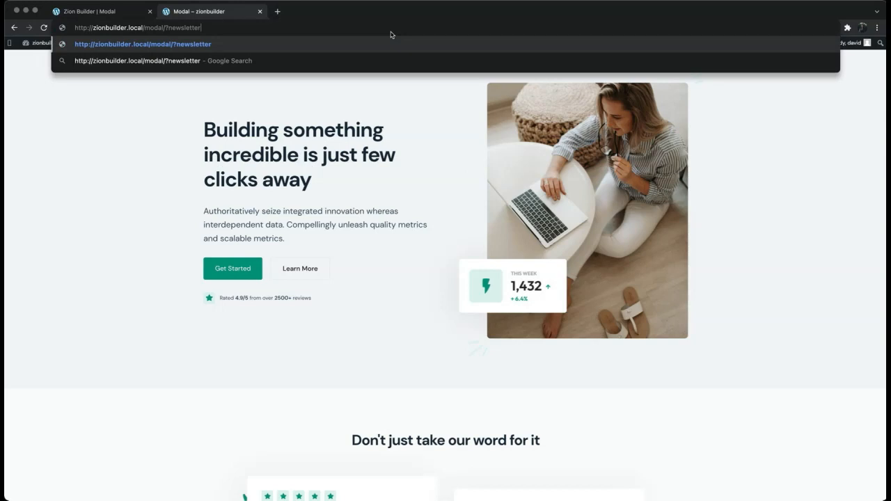
{"action": "key", "text": "Return"}
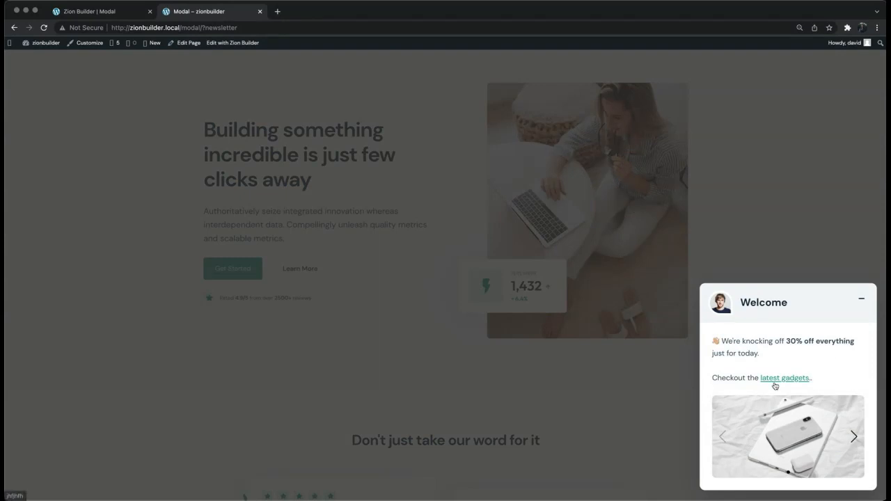
{"action": "left_click", "coordinate": [857, 304]}
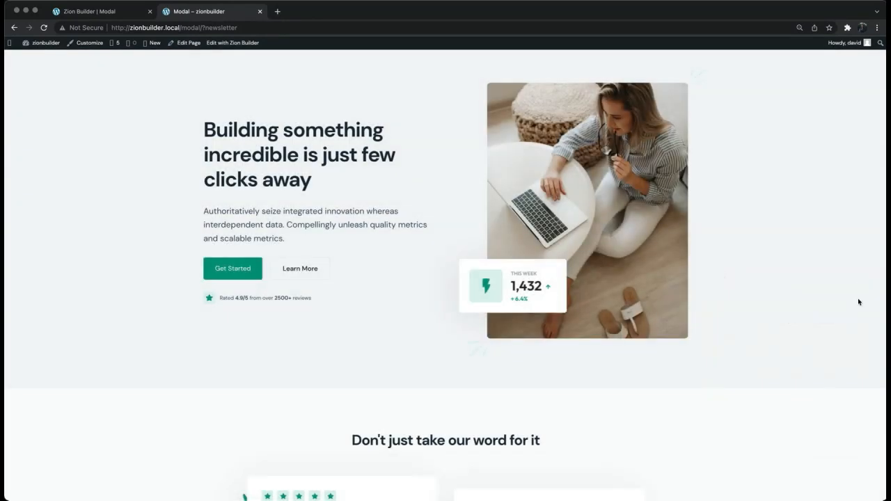
{"action": "left_click", "coordinate": [484, 29]}
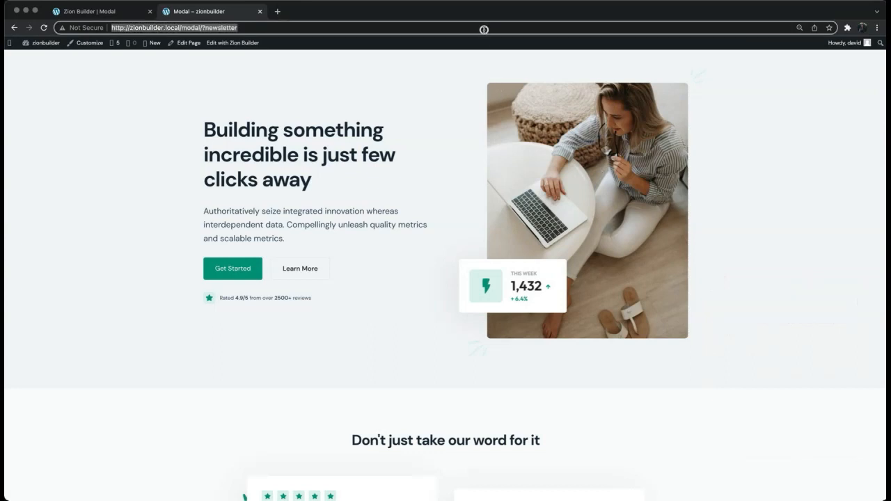
{"action": "left_click", "coordinate": [484, 29]}
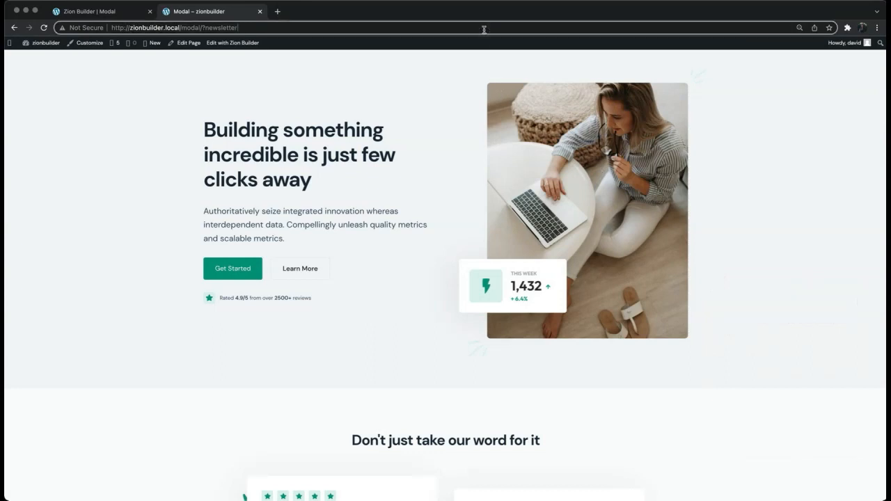
Step: Change the page-load trigger's URL parameter to newsletter=discounts in the builder and publish the page
{"action": "left_click", "coordinate": [132, 14]}
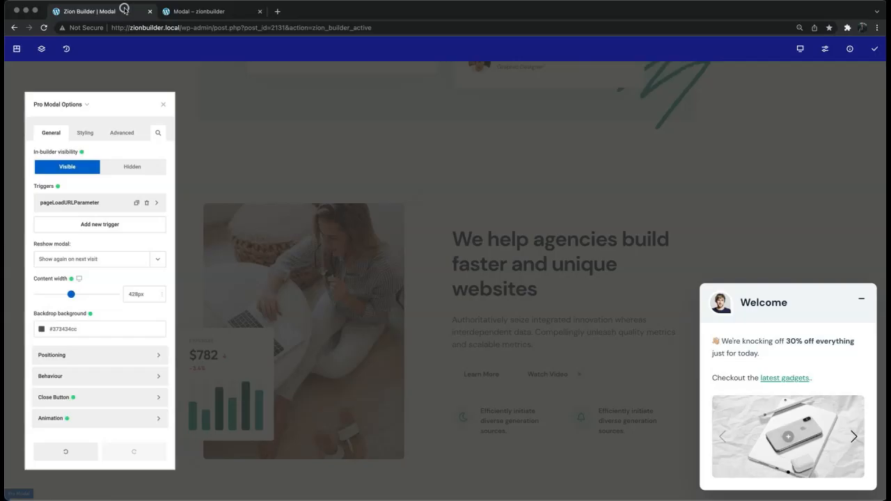
{"action": "left_click", "coordinate": [108, 201]}
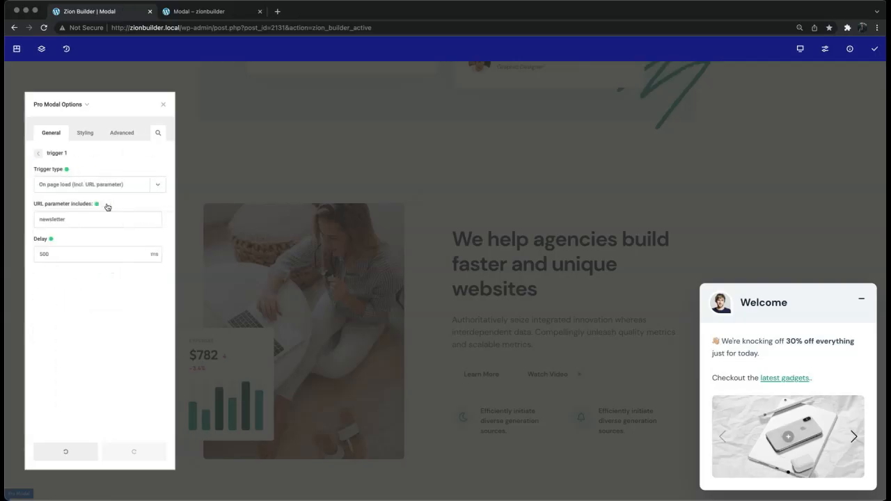
{"action": "left_click", "coordinate": [107, 220]}
{"action": "triple_click", "coordinate": [114, 222]}
{"action": "left_click", "coordinate": [868, 51]}
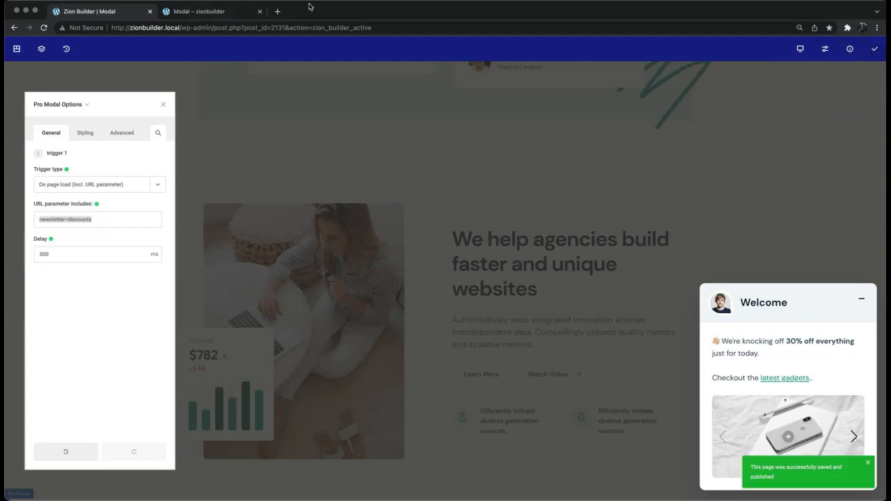
Step: Test the trigger by loading the front-end page with ?newsletter=discounts in its address, and close the modal
{"action": "left_click", "coordinate": [219, 11]}
{"action": "key", "text": "Return"}
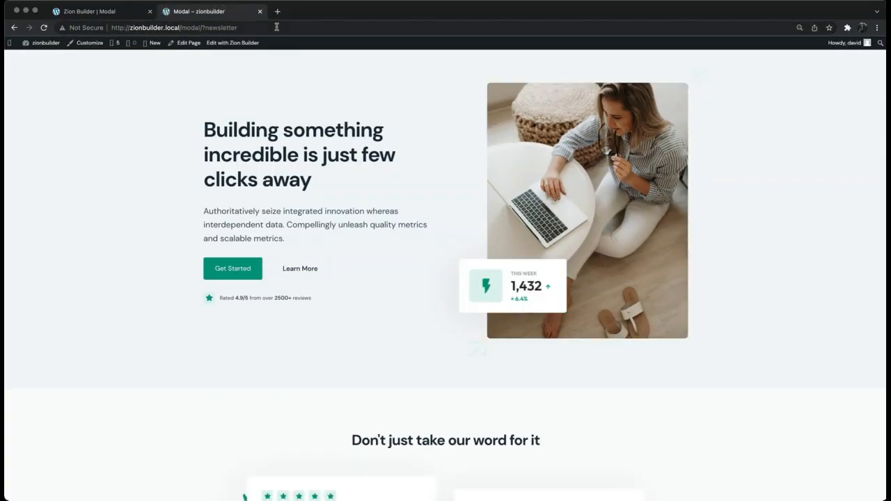
{"action": "left_click", "coordinate": [276, 27]}
{"action": "type", "text": "=discounts"}
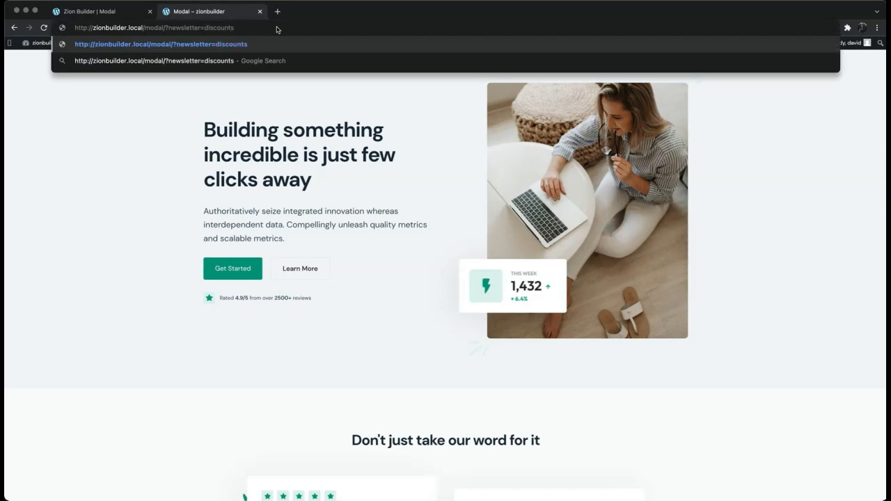
{"action": "key", "text": "Return"}
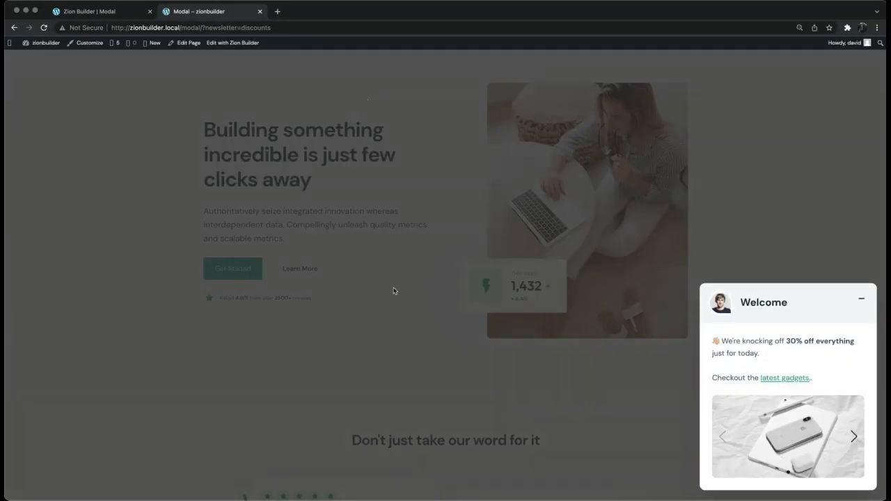
{"action": "left_click", "coordinate": [861, 300]}
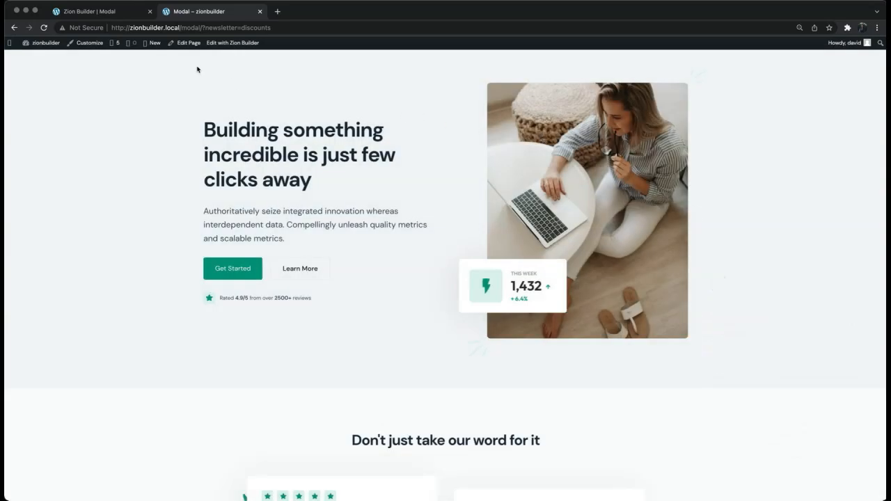
Step: Back in the builder, set the modal's reshow option to Only show after, with a 3-hour interval
{"action": "left_click", "coordinate": [127, 14]}
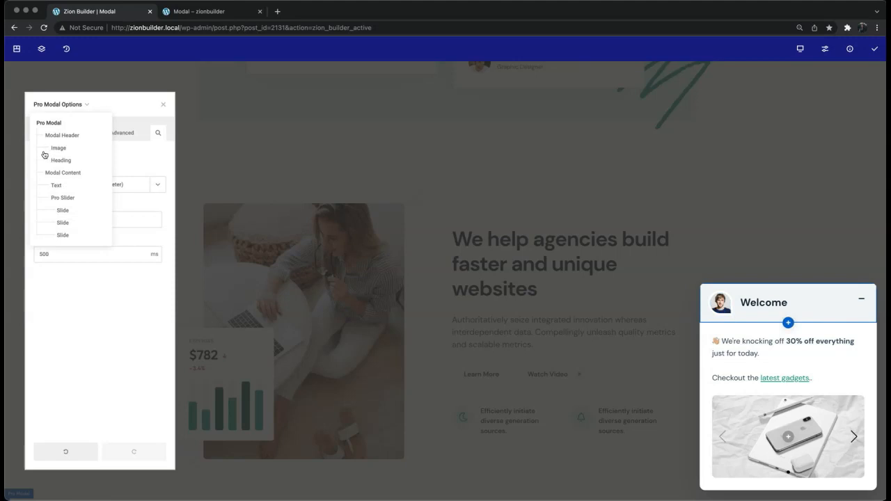
{"action": "left_click", "coordinate": [38, 154]}
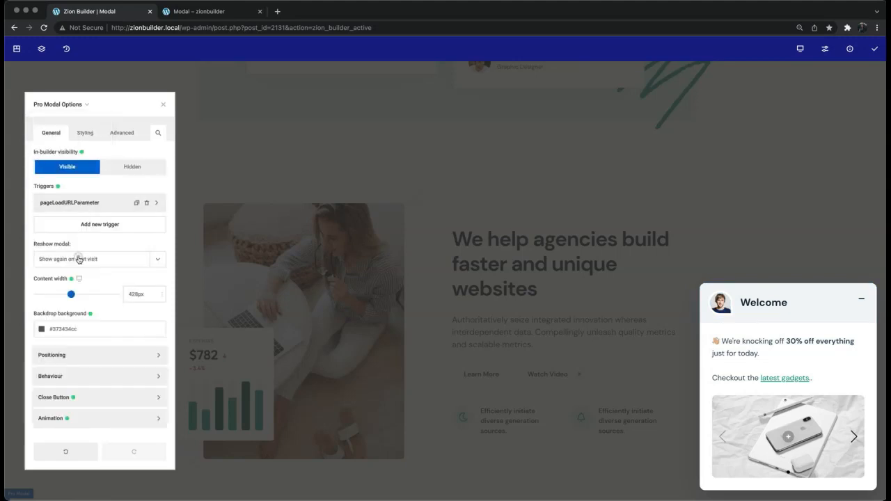
{"action": "left_click", "coordinate": [78, 259]}
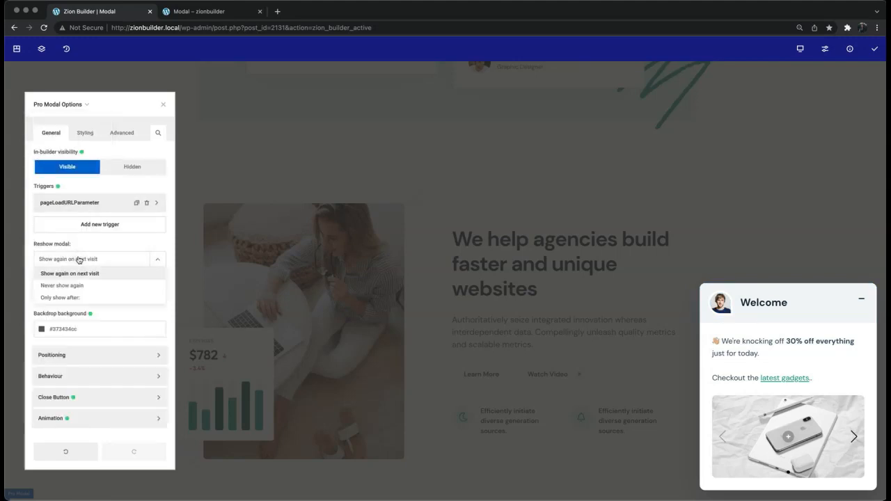
{"action": "left_click", "coordinate": [90, 298]}
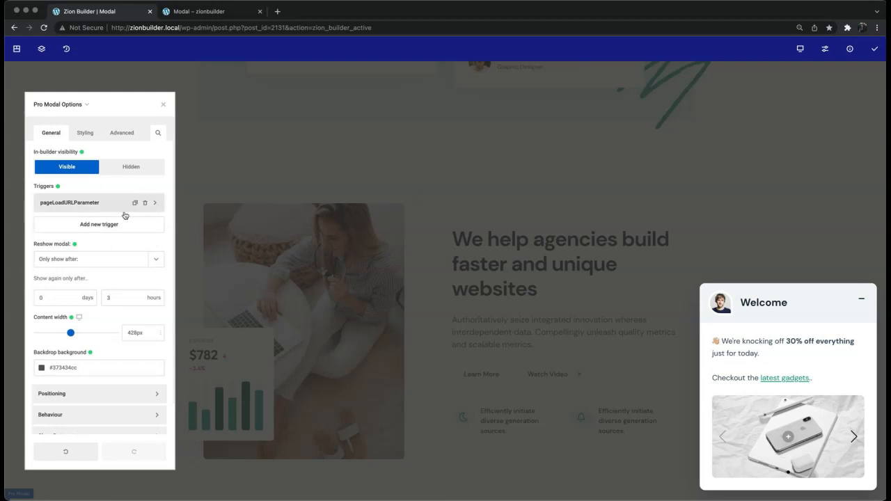
Step: Set the modal's reshow option to Show again on next visit and add a second trigger of type On scroll to element
{"action": "left_click", "coordinate": [110, 262]}
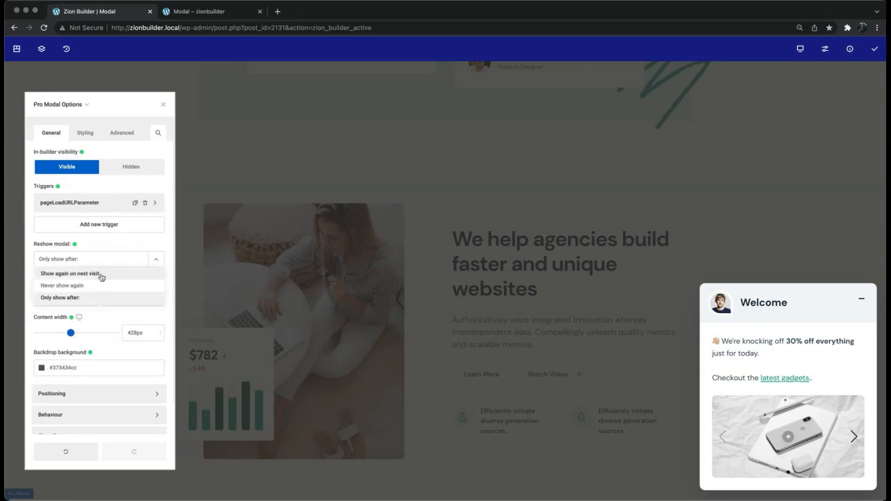
{"action": "left_click", "coordinate": [102, 276]}
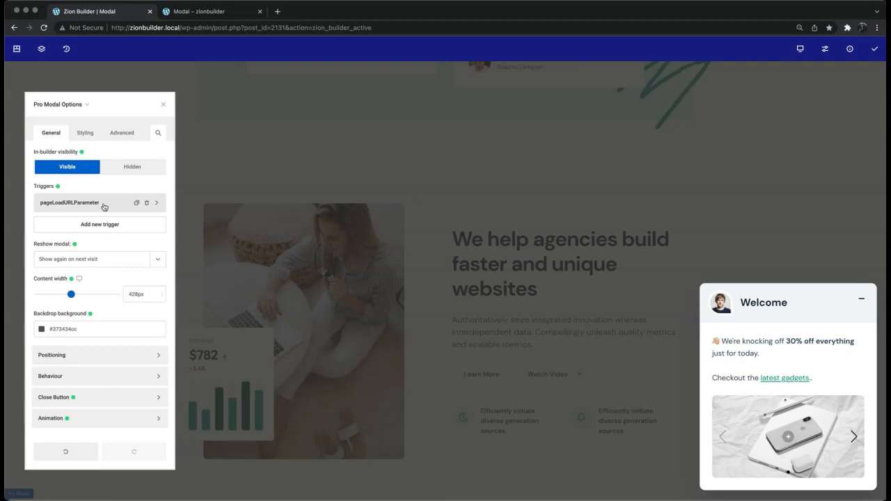
{"action": "left_click", "coordinate": [104, 224]}
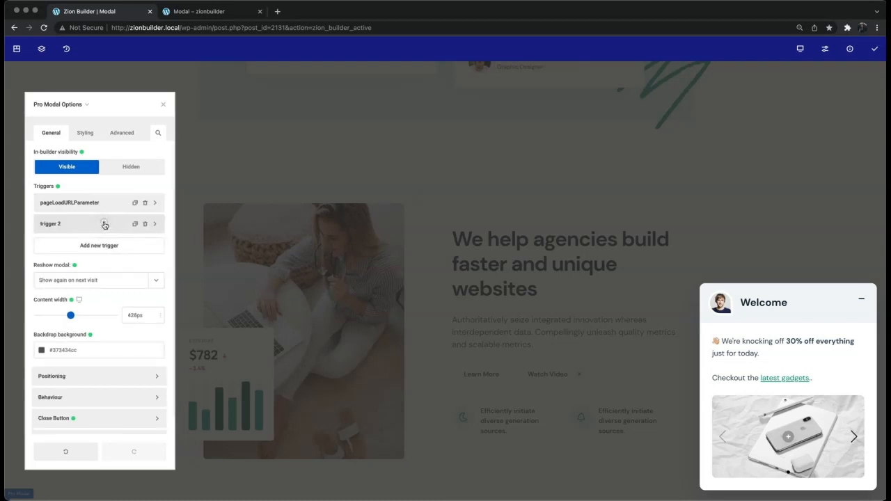
{"action": "left_click", "coordinate": [105, 225]}
{"action": "left_click", "coordinate": [119, 185]}
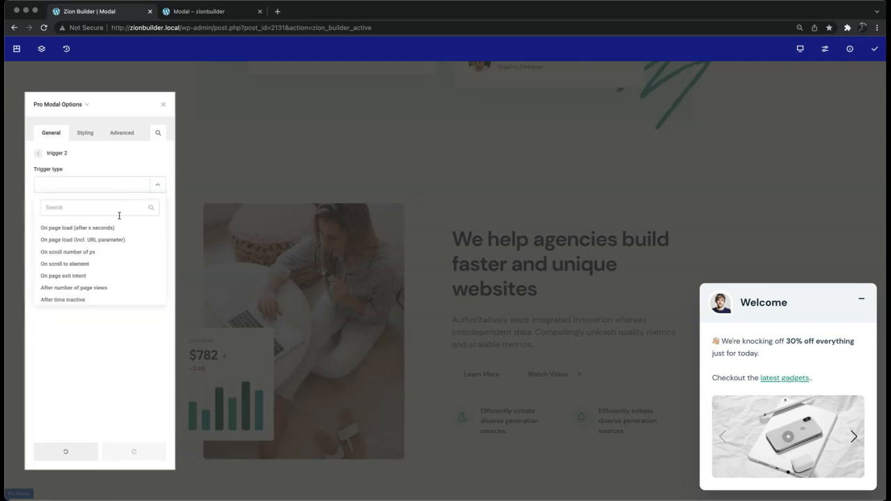
{"action": "scroll", "coordinate": [122, 243], "scroll_direction": "down", "scroll_amount": 2}
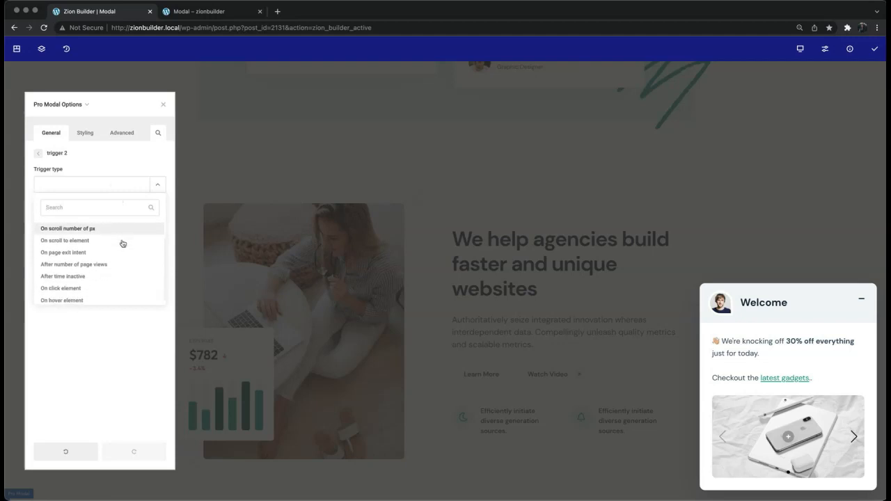
{"action": "left_click", "coordinate": [122, 241]}
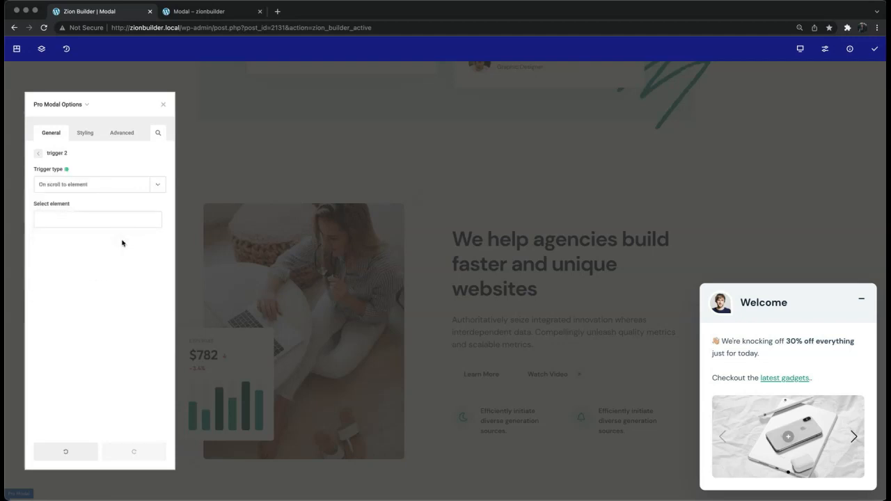
{"action": "left_click", "coordinate": [38, 153]}
Step: Hide the modal in the builder and add the class our-trigger-element to the "We help agencies build faster and unique websites" heading
{"action": "left_click", "coordinate": [114, 167]}
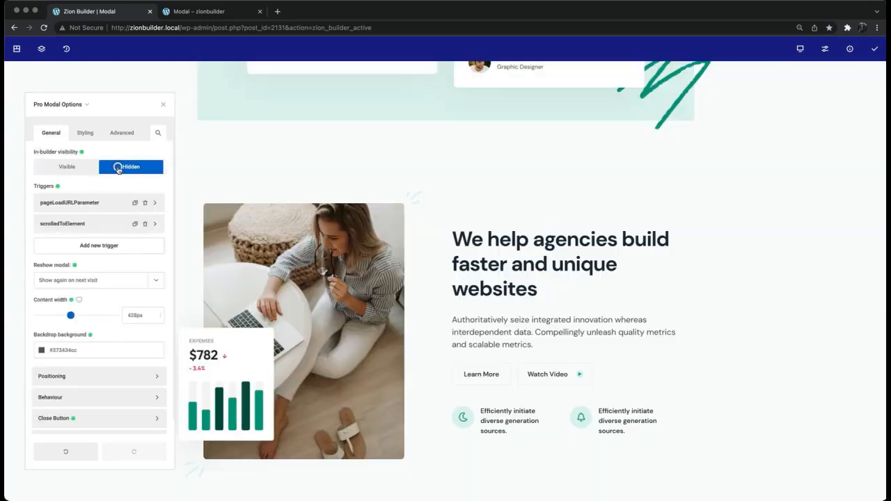
{"action": "scroll", "coordinate": [467, 172], "scroll_direction": "down", "scroll_amount": 1}
{"action": "scroll", "coordinate": [467, 173], "scroll_direction": "up", "scroll_amount": 3}
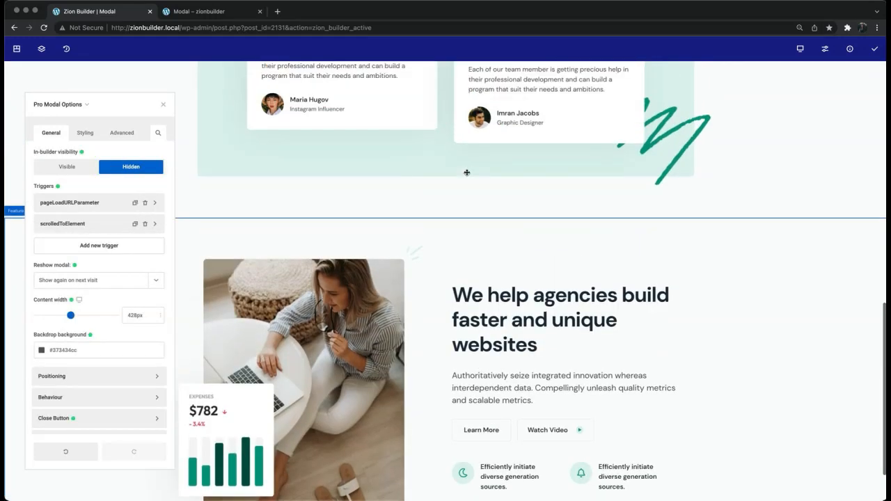
{"action": "scroll", "coordinate": [571, 173], "scroll_direction": "down", "scroll_amount": 3}
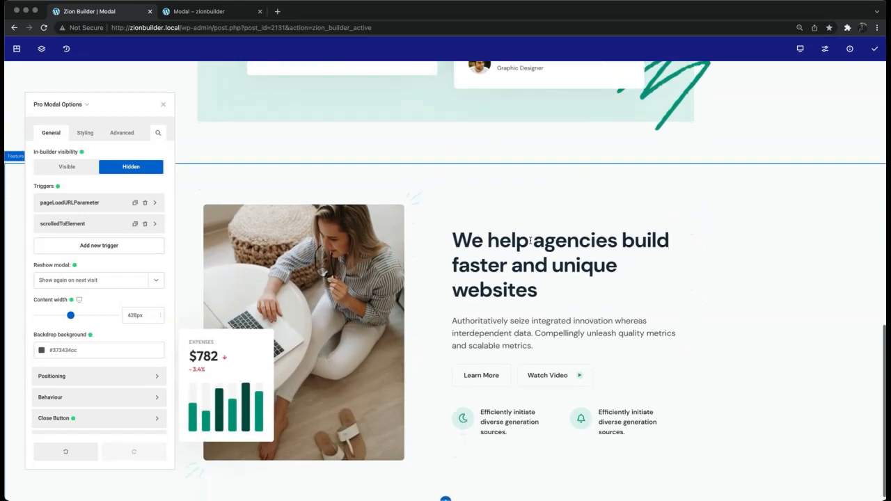
{"action": "left_click", "coordinate": [530, 243]}
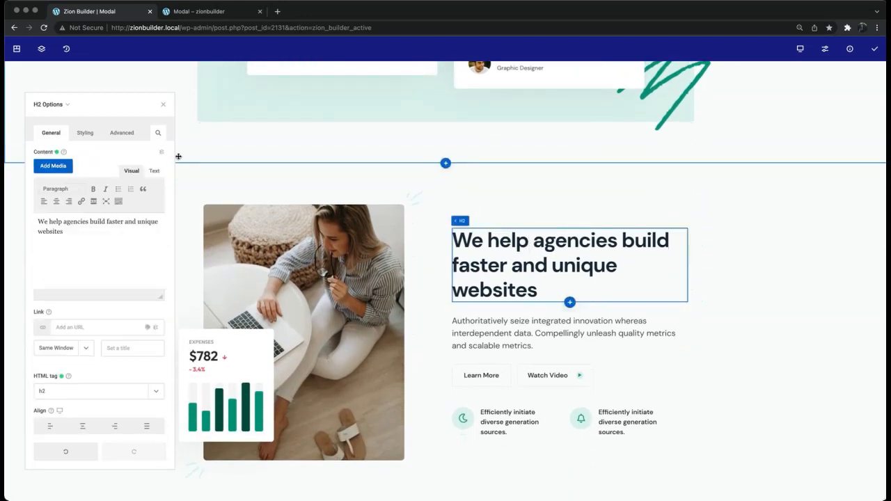
{"action": "left_click", "coordinate": [87, 132]}
{"action": "left_click", "coordinate": [88, 160]}
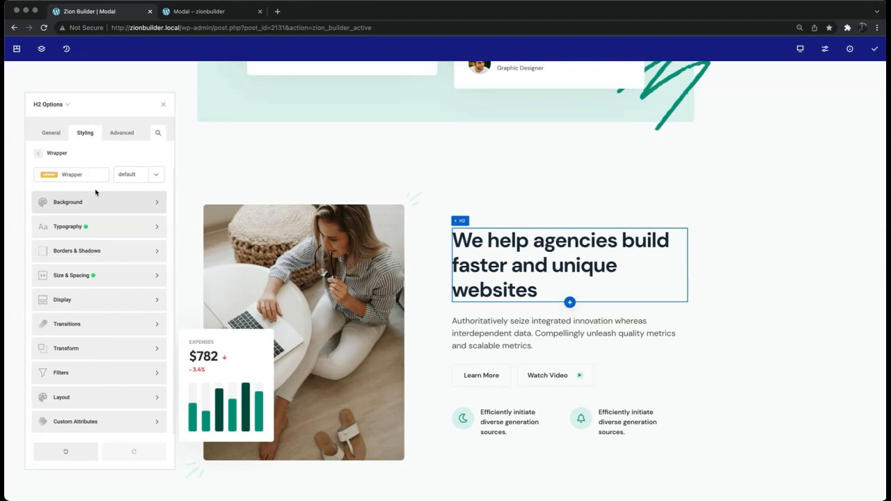
{"action": "left_click", "coordinate": [87, 177]}
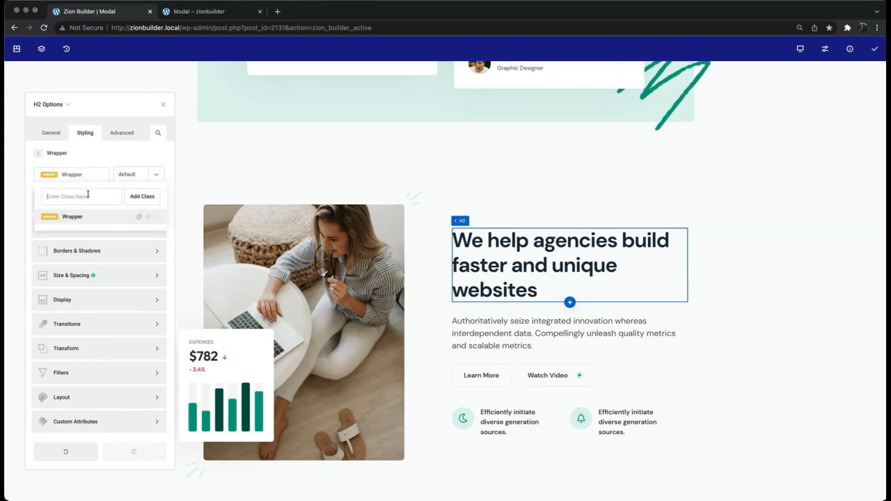
{"action": "type", "text": "co"}
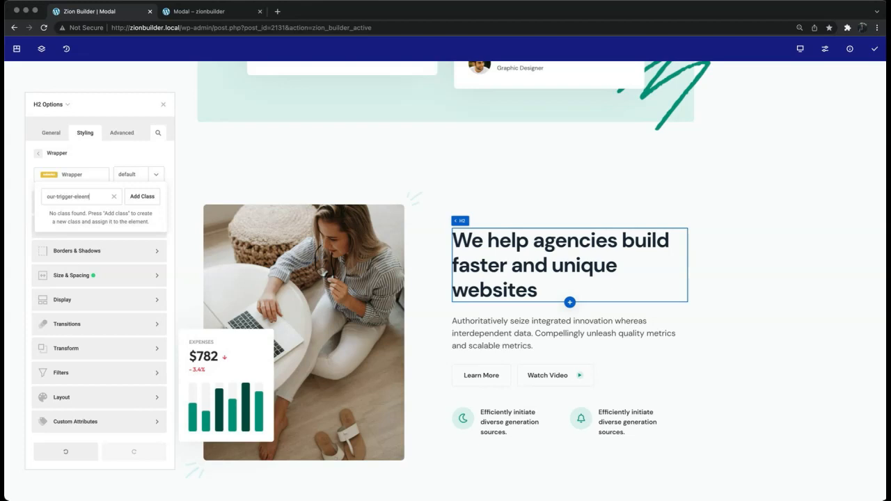
{"action": "key", "text": "Return"}
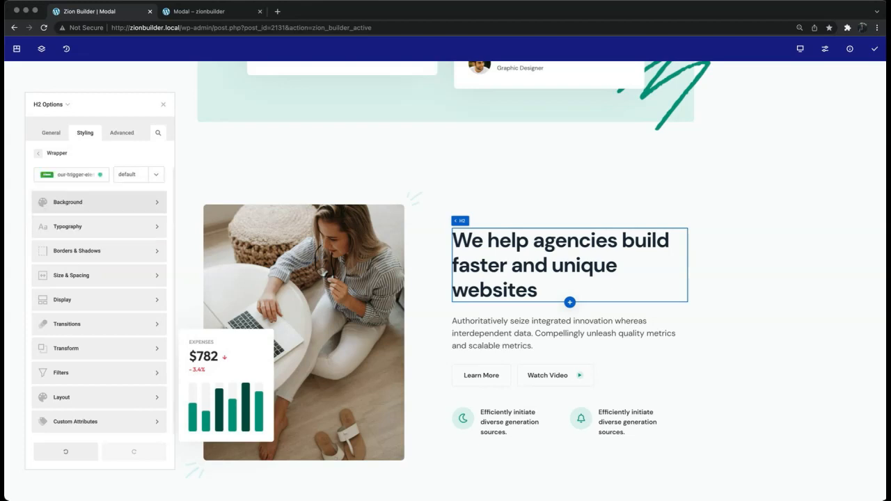
{"action": "left_click", "coordinate": [79, 177]}
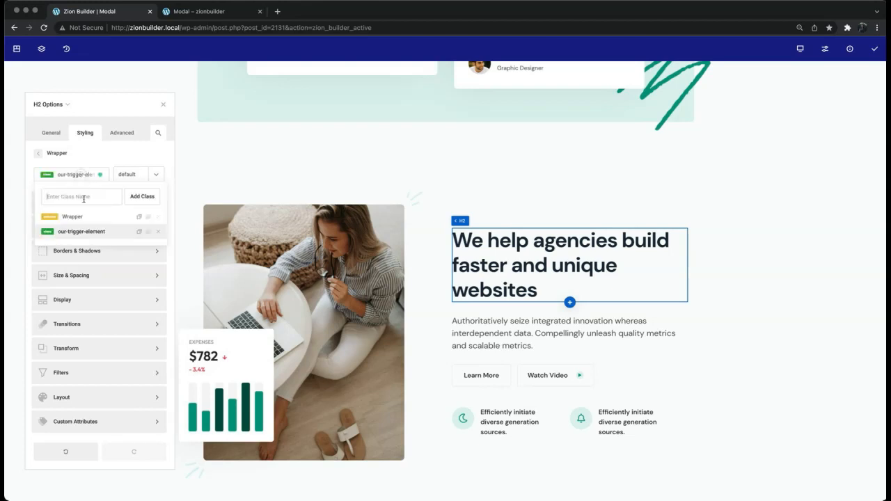
{"action": "left_click", "coordinate": [85, 235]}
Step: Select the Pro Modal in the page's element tree and make it visible in the builder
{"action": "scroll", "coordinate": [357, 198], "scroll_direction": "down", "scroll_amount": 5}
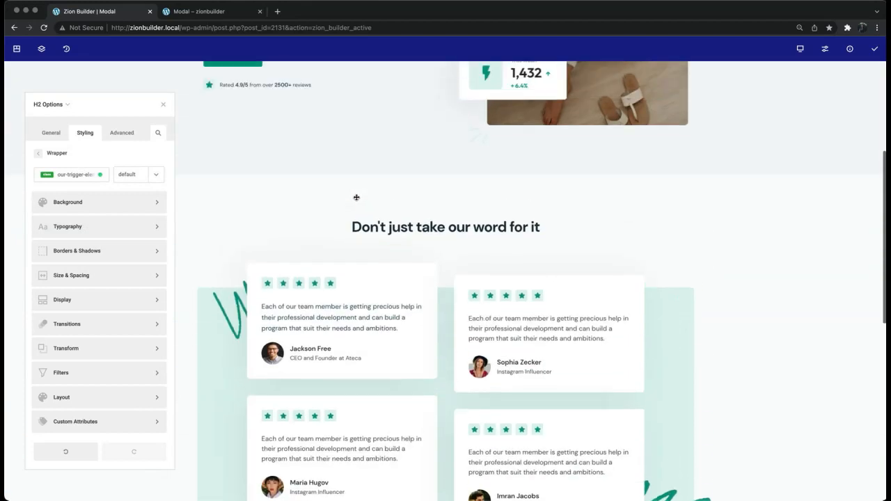
{"action": "scroll", "coordinate": [357, 198], "scroll_direction": "up", "scroll_amount": 1}
{"action": "left_click", "coordinate": [18, 50]}
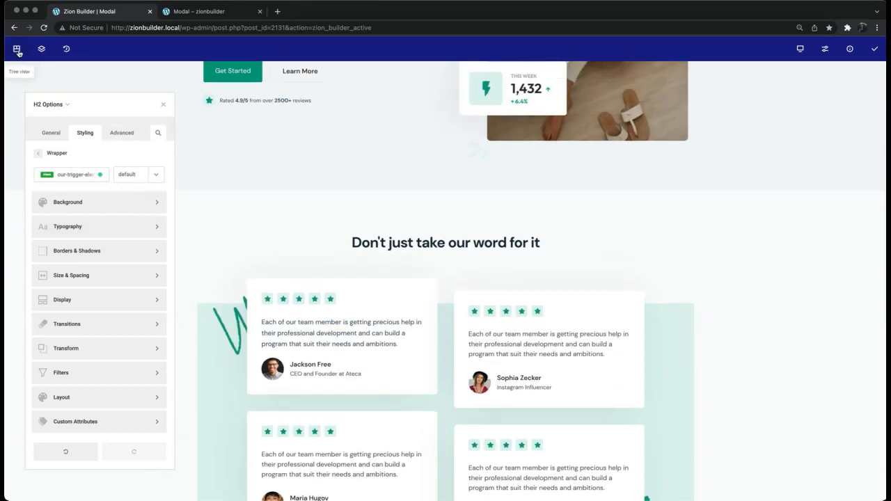
{"action": "left_click", "coordinate": [735, 229]}
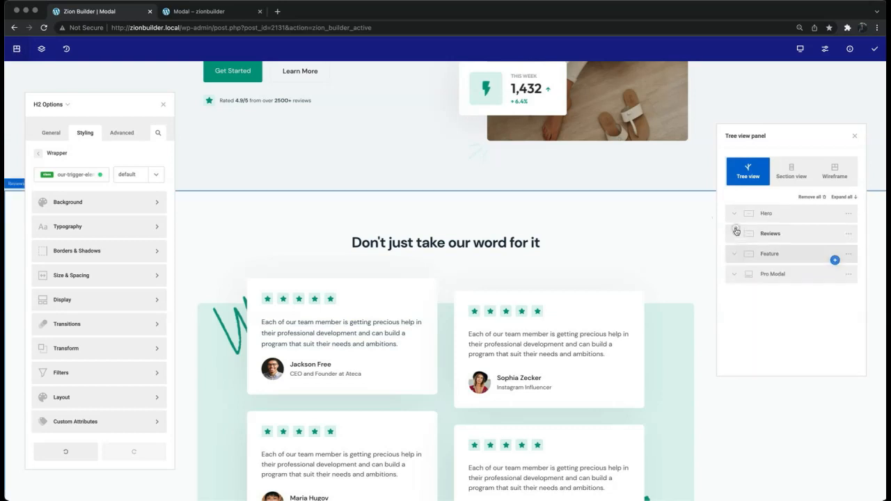
{"action": "left_click", "coordinate": [749, 270]}
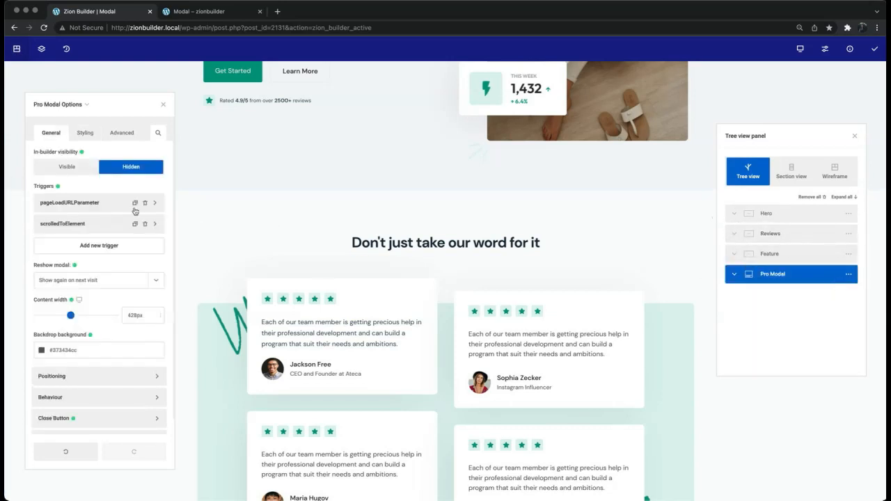
{"action": "left_click", "coordinate": [89, 167]}
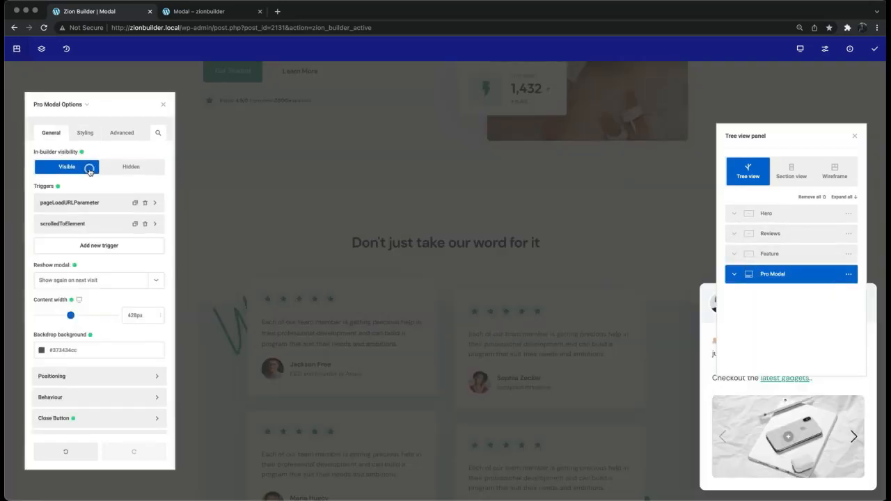
Step: Set the scroll trigger's element to .our-trigger-element and save the page
{"action": "left_click", "coordinate": [92, 221]}
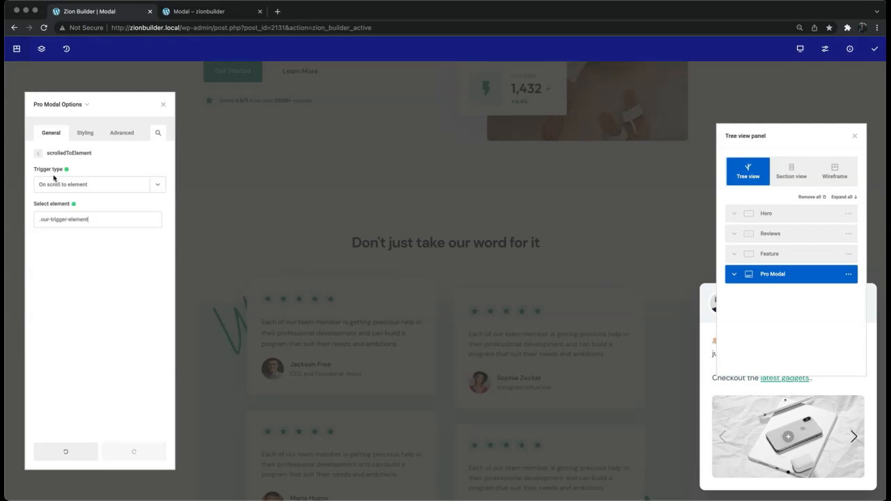
{"action": "left_click", "coordinate": [39, 154]}
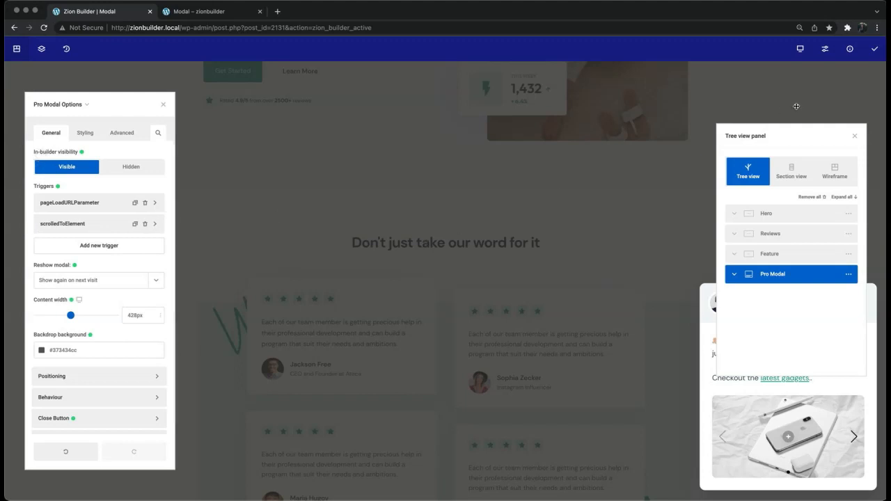
{"action": "left_click", "coordinate": [854, 136]}
{"action": "left_click", "coordinate": [874, 54]}
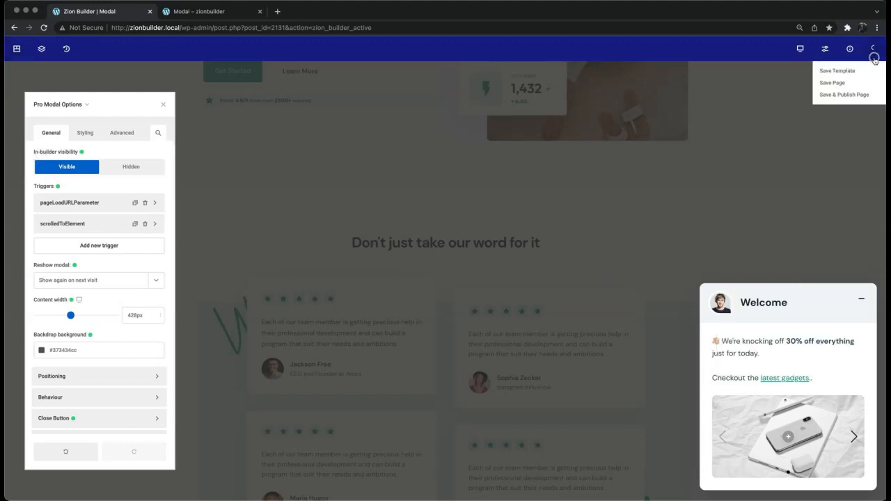
Step: Test the scroll trigger by loading the front-end page without the URL parameter, scrolling towards the trigger heading, and closing the modal
{"action": "left_click", "coordinate": [218, 11]}
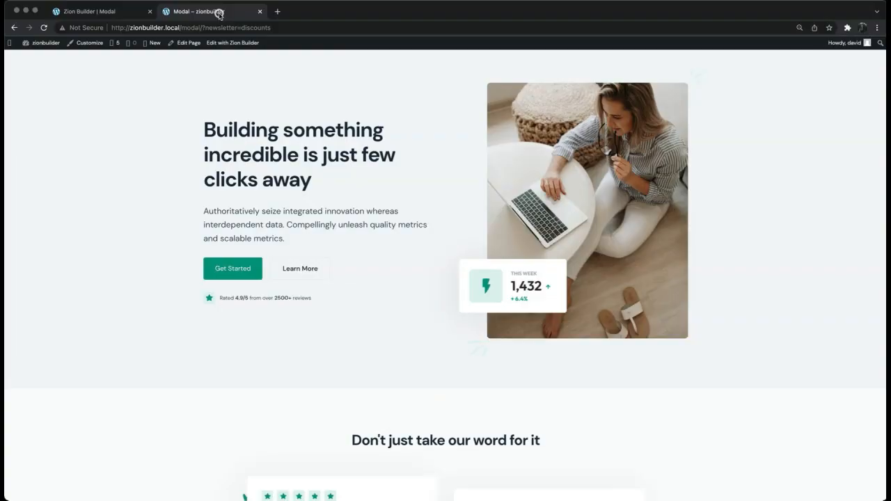
{"action": "left_click_drag", "start_coordinate": [202, 28], "coordinate": [286, 31]}
{"action": "key", "text": "BackSpace"}
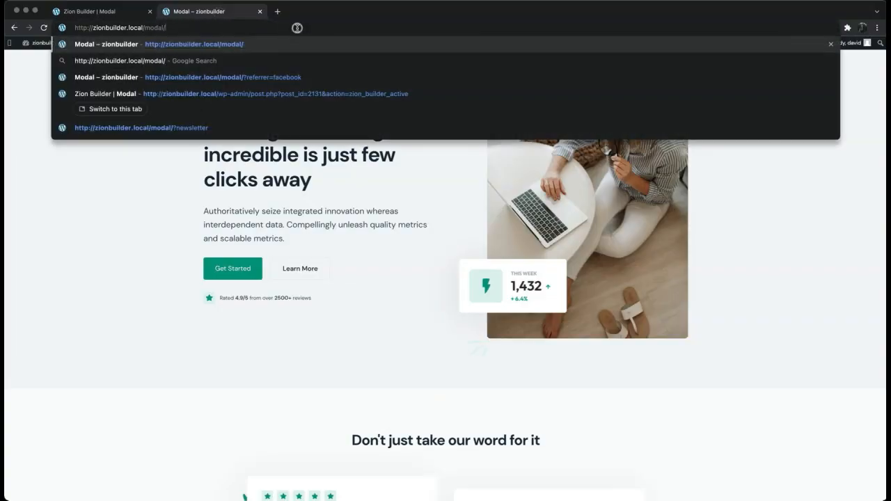
{"action": "key", "text": "Return"}
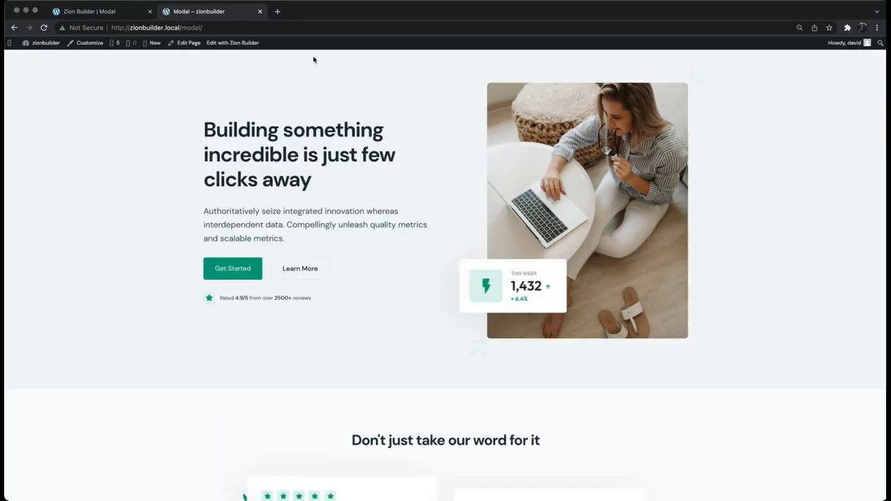
{"action": "scroll", "coordinate": [712, 129], "scroll_direction": "down", "scroll_amount": 5}
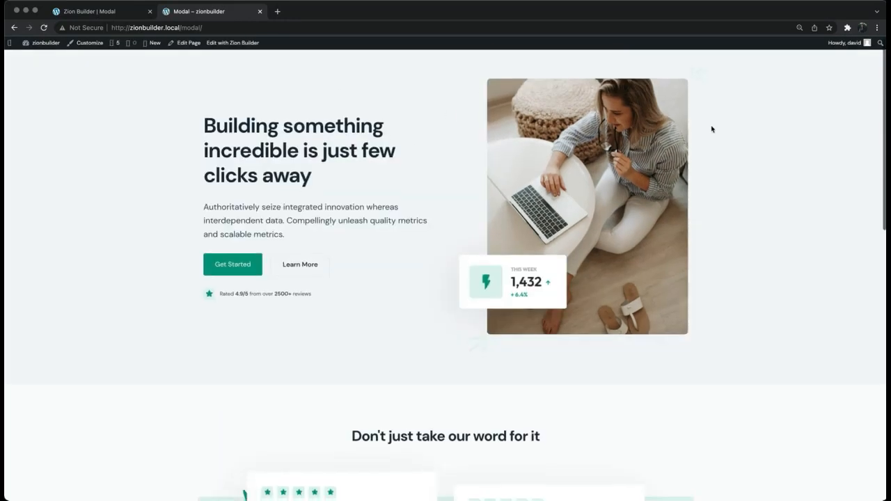
{"action": "scroll", "coordinate": [712, 128], "scroll_direction": "down", "scroll_amount": 2}
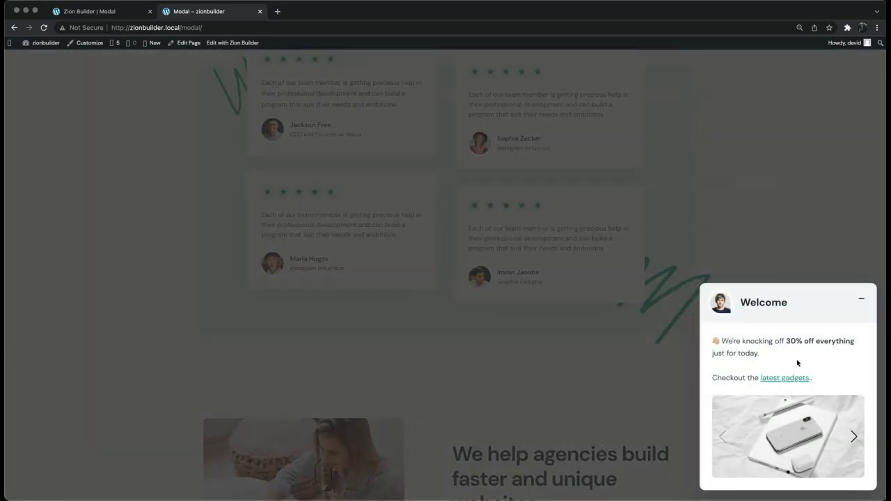
{"action": "left_click", "coordinate": [859, 301]}
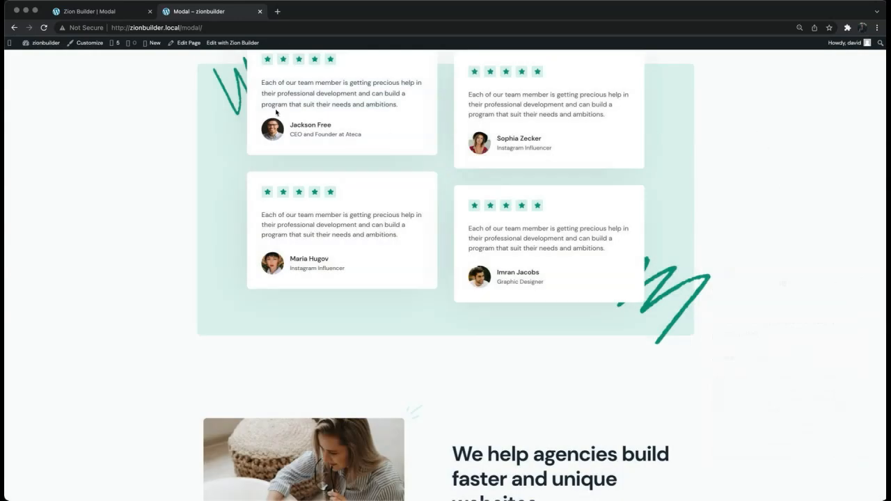
Step: Back in the builder, delete the modal's scroll-to-element and page-load URL-parameter triggers
{"action": "left_click", "coordinate": [120, 12]}
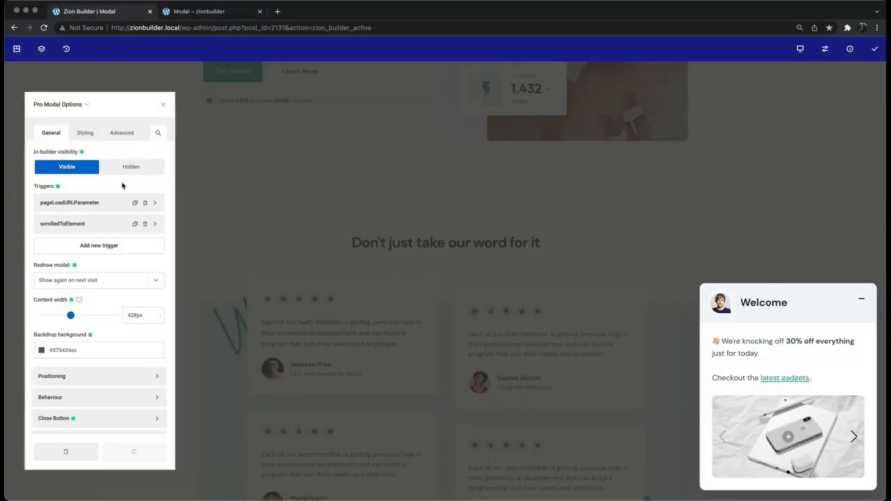
{"action": "left_click", "coordinate": [144, 224]}
{"action": "left_click", "coordinate": [146, 203]}
Step: Add a new trigger to the modal with the type On page exit intent
{"action": "left_click", "coordinate": [112, 202]}
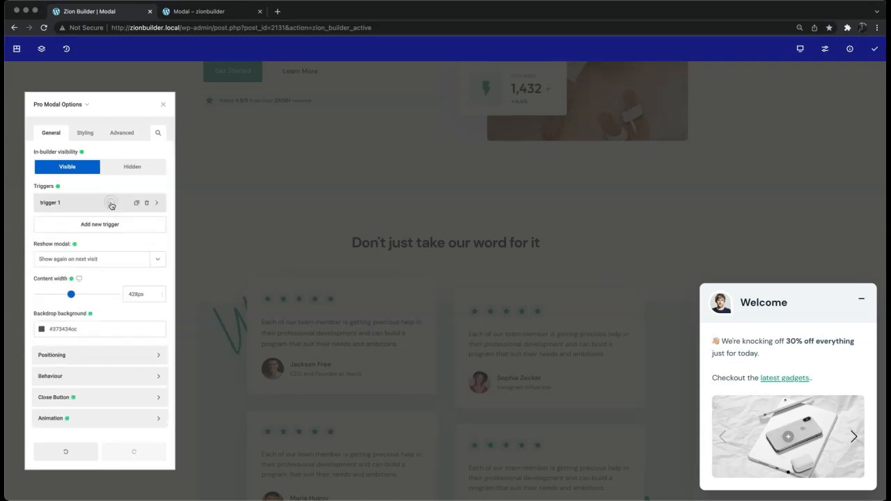
{"action": "left_click", "coordinate": [111, 204]}
{"action": "left_click", "coordinate": [116, 185]}
{"action": "scroll", "coordinate": [112, 243], "scroll_direction": "down", "scroll_amount": 2}
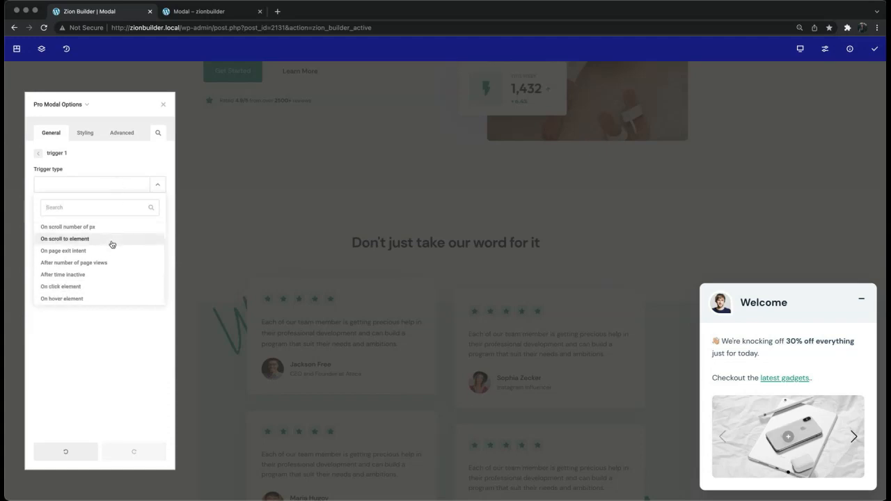
{"action": "scroll", "coordinate": [105, 285], "scroll_direction": "up", "scroll_amount": 1}
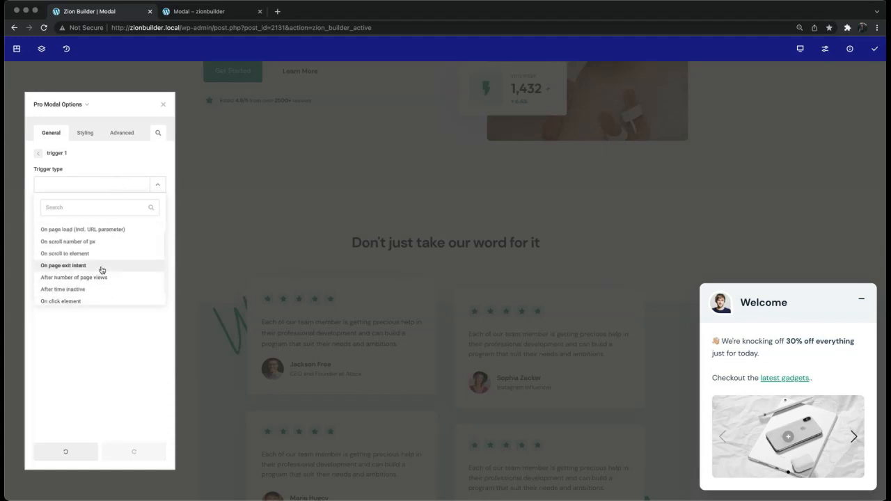
{"action": "left_click", "coordinate": [102, 270]}
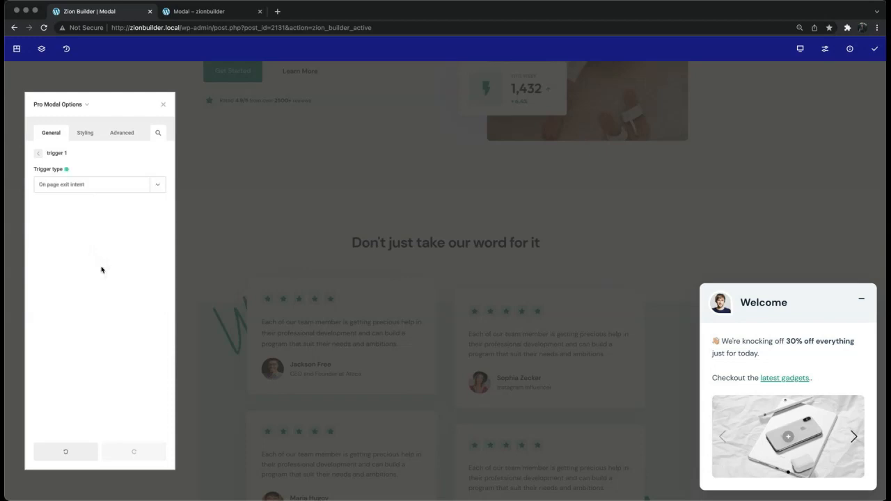
Step: Change the modal's trigger type to After number of page views with 4 pages visited, and save the page
{"action": "left_click", "coordinate": [136, 183]}
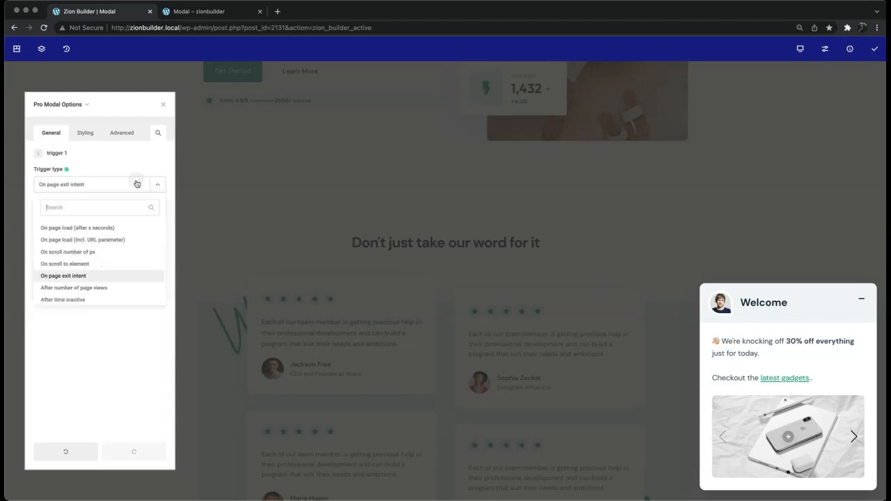
{"action": "left_click", "coordinate": [129, 238]}
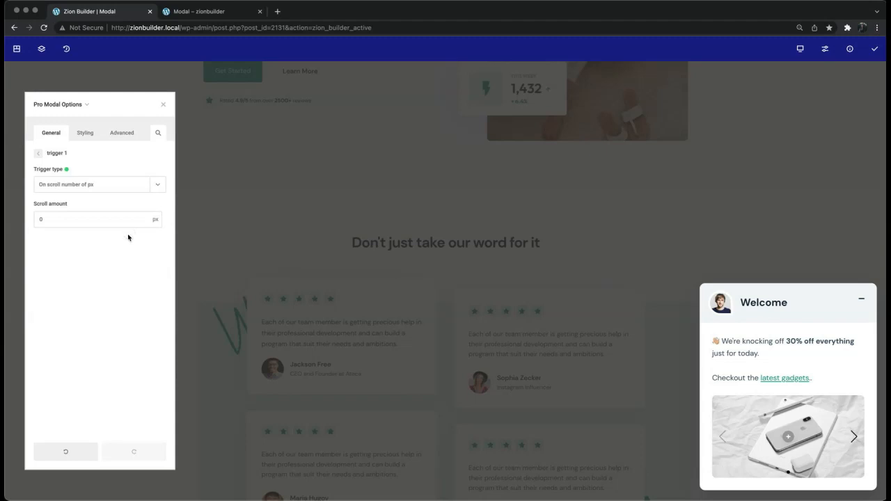
{"action": "left_click", "coordinate": [130, 186]}
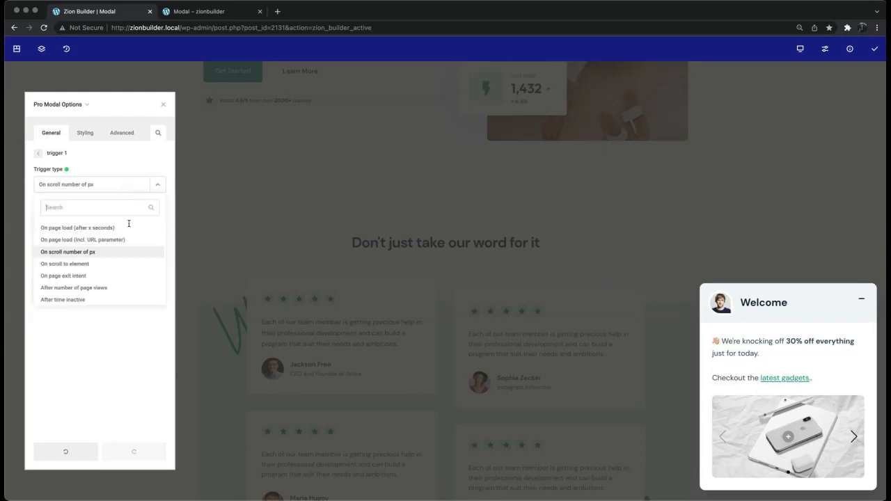
{"action": "scroll", "coordinate": [126, 251], "scroll_direction": "down", "scroll_amount": 1}
{"action": "scroll", "coordinate": [127, 250], "scroll_direction": "down", "scroll_amount": 1}
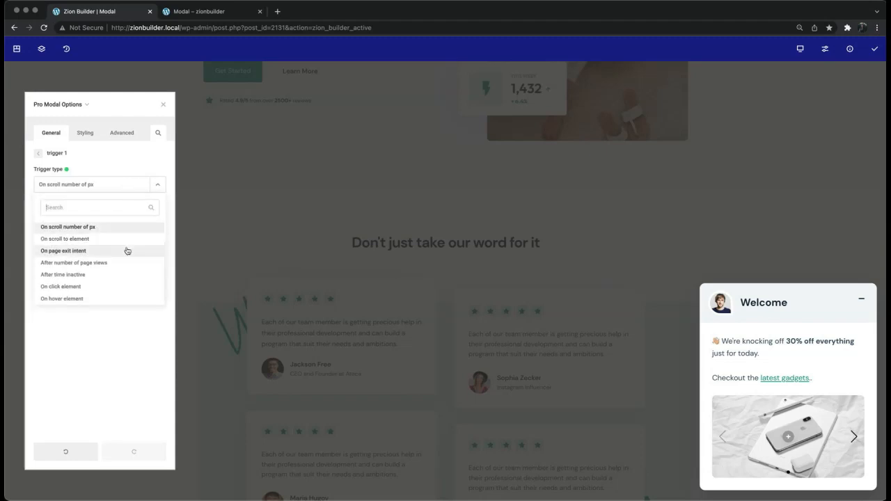
{"action": "left_click", "coordinate": [120, 263]}
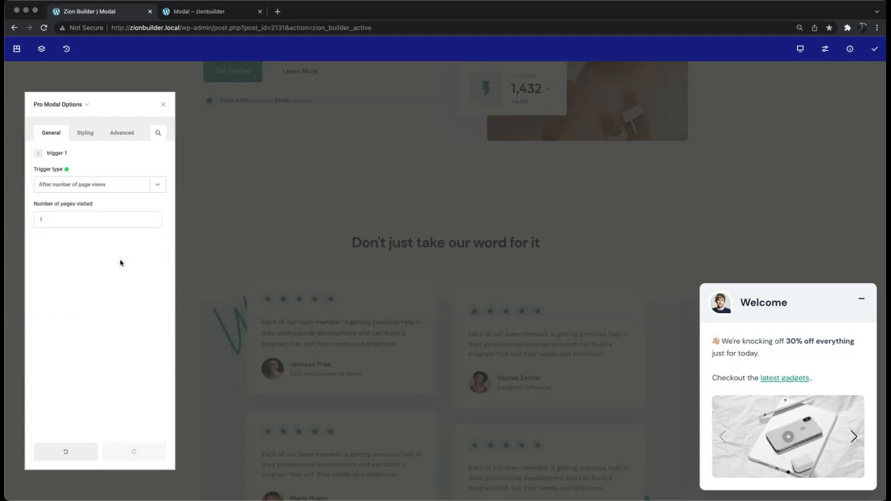
{"action": "left_click", "coordinate": [110, 221]}
{"action": "left_click", "coordinate": [875, 50]}
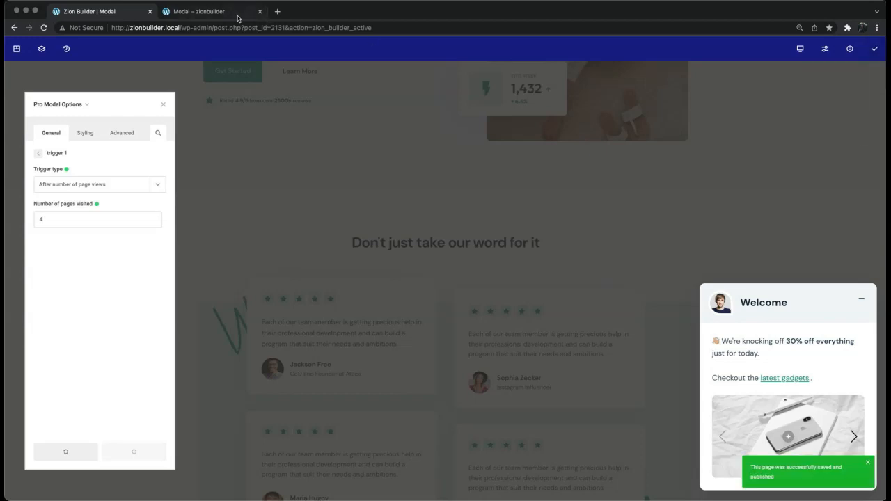
Step: Test the page-views trigger by reloading the front-end page four times and closing the modal
{"action": "left_click", "coordinate": [219, 12]}
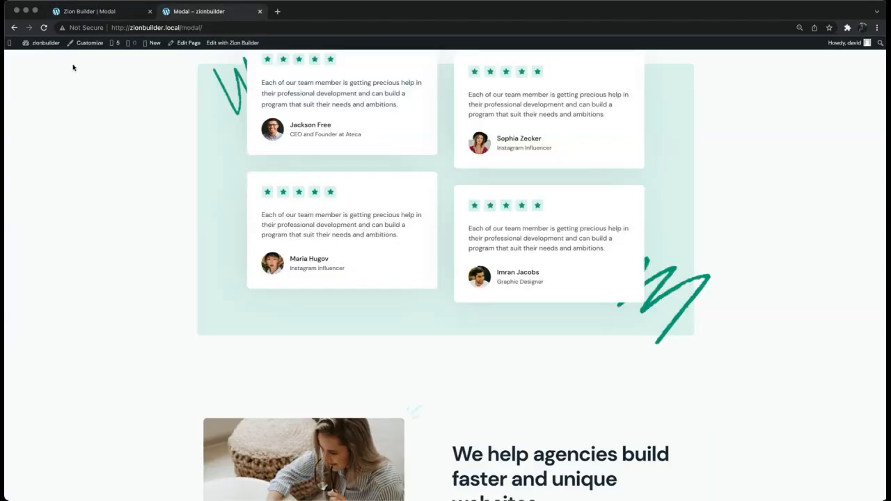
{"action": "left_click", "coordinate": [44, 28]}
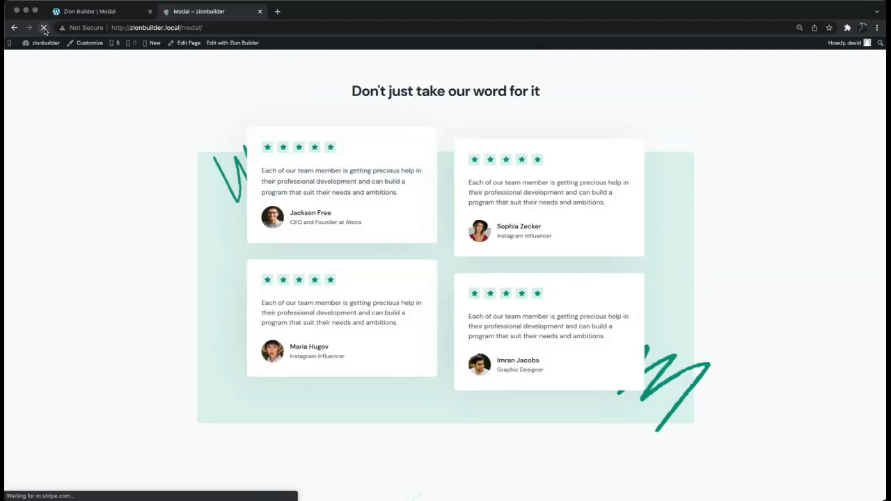
{"action": "scroll", "coordinate": [716, 141], "scroll_direction": "up", "scroll_amount": 3}
{"action": "scroll", "coordinate": [716, 141], "scroll_direction": "up", "scroll_amount": 5}
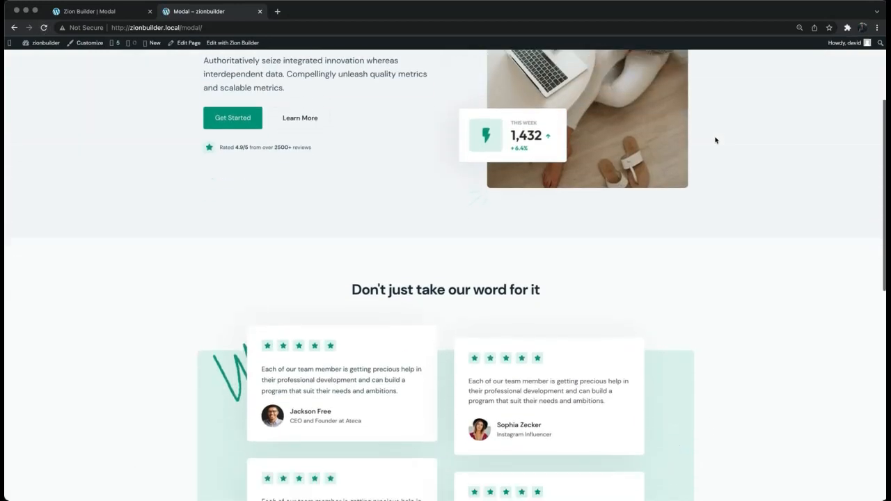
{"action": "left_click", "coordinate": [44, 28]}
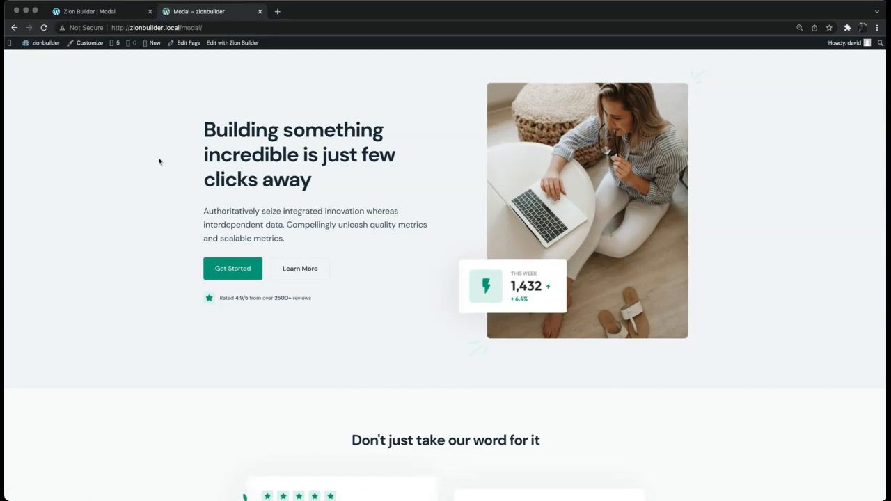
{"action": "left_click", "coordinate": [44, 28]}
{"action": "left_click", "coordinate": [44, 29]}
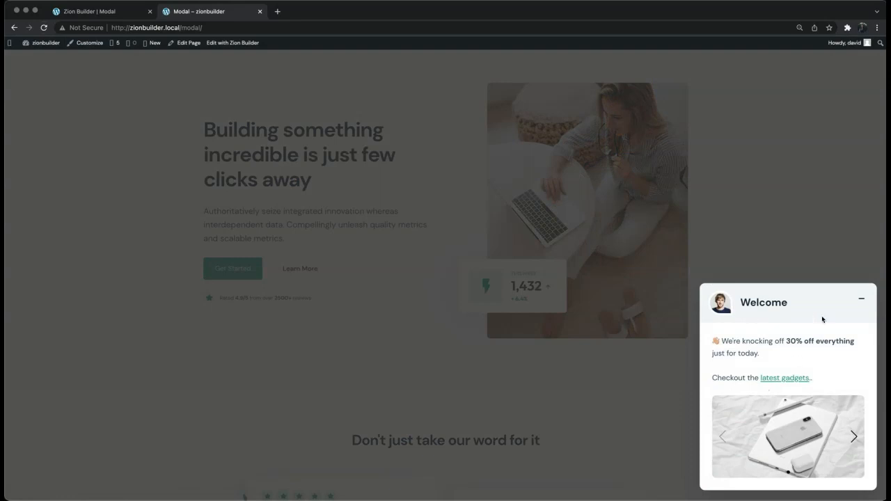
{"action": "left_click", "coordinate": [858, 301]}
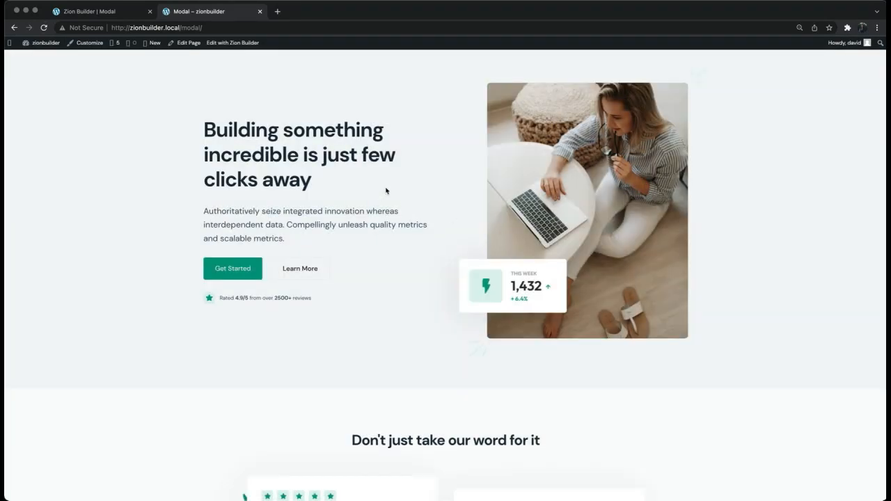
Step: Repeat the page-views test with four more reloads of the front-end page and close the modal again
{"action": "left_click", "coordinate": [43, 28]}
{"action": "left_click", "coordinate": [43, 28]}
{"action": "left_click", "coordinate": [43, 28]}
{"action": "left_click", "coordinate": [43, 28]}
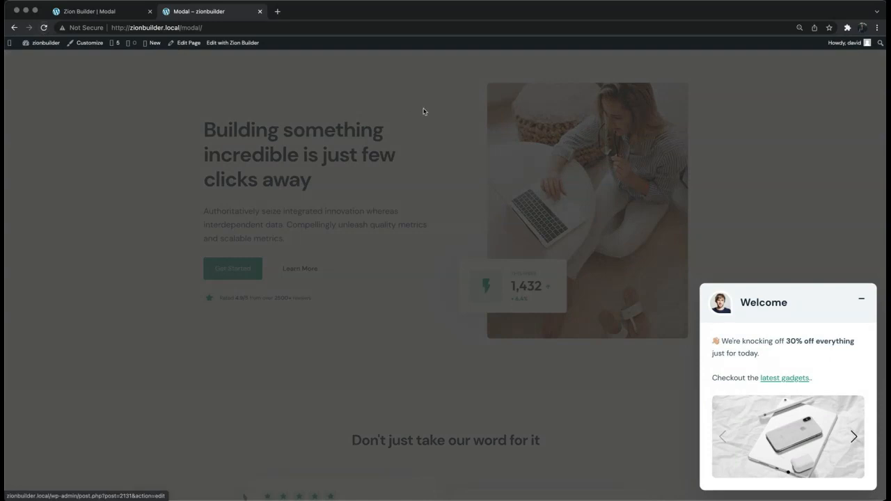
{"action": "left_click", "coordinate": [859, 297]}
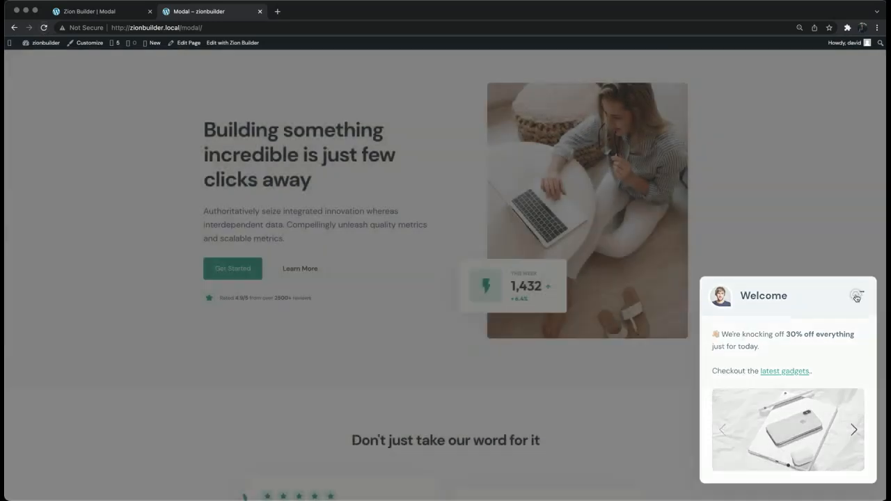
Step: Back in the builder, set the modal's reshow rule to Only show after
{"action": "left_click", "coordinate": [130, 12]}
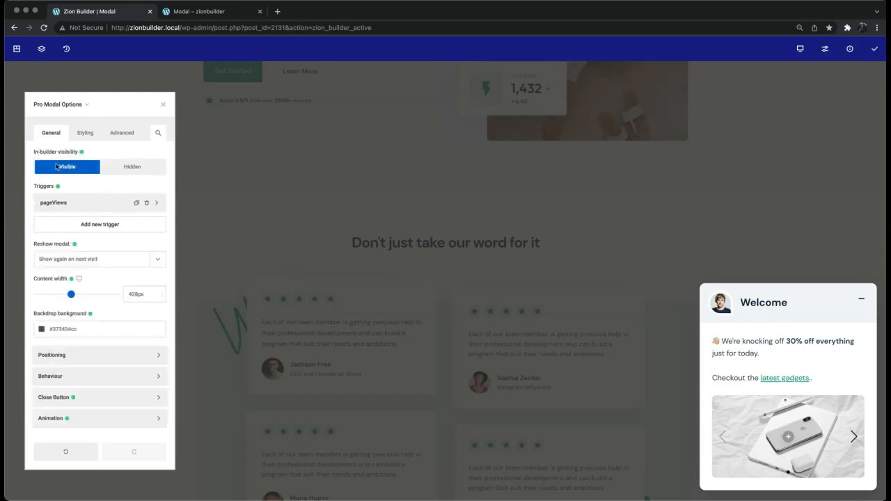
{"action": "left_click", "coordinate": [97, 258]}
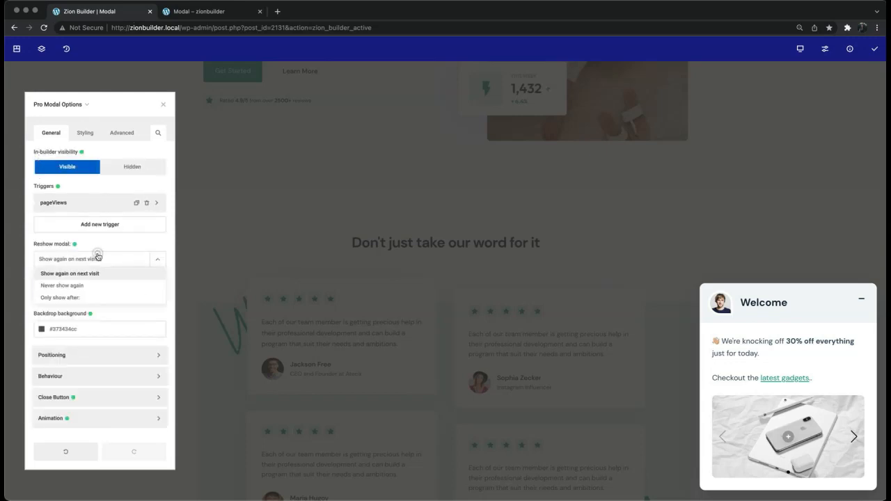
{"action": "left_click", "coordinate": [89, 297]}
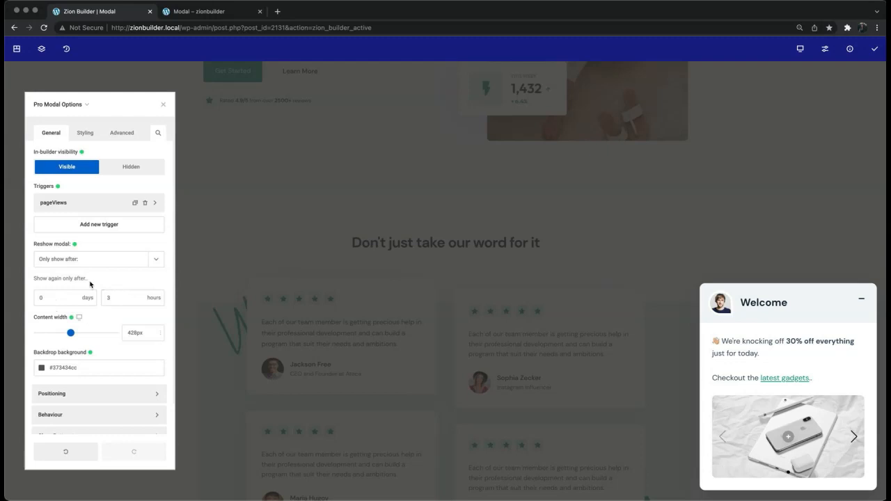
{"action": "scroll", "coordinate": [91, 284], "scroll_direction": "down", "scroll_amount": 2}
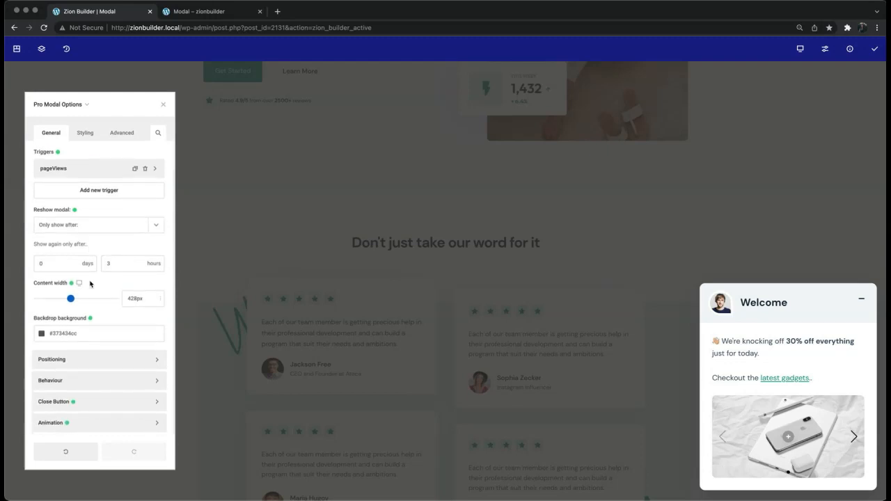
Step: Replace the pageViews trigger with a new On page load (after x seconds) trigger and edit its delay
{"action": "left_click", "coordinate": [144, 171]}
{"action": "left_click", "coordinate": [103, 191]}
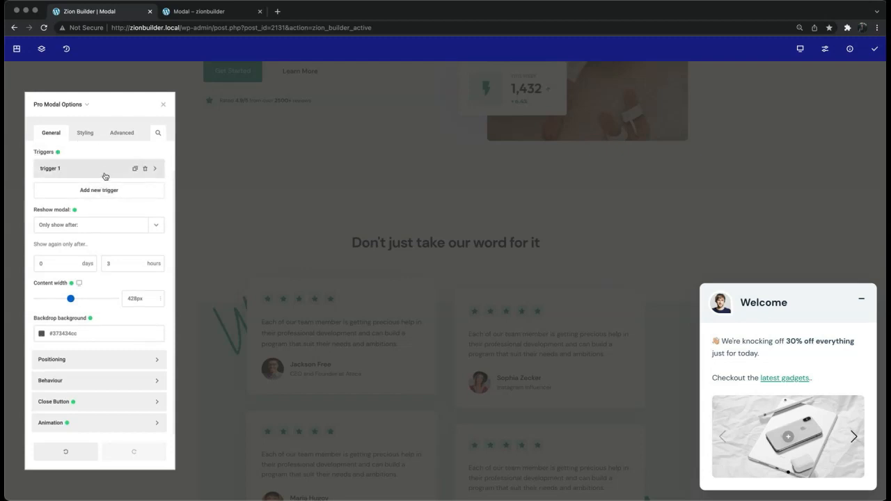
{"action": "left_click", "coordinate": [104, 177]}
{"action": "left_click", "coordinate": [105, 185]}
{"action": "left_click", "coordinate": [98, 226]}
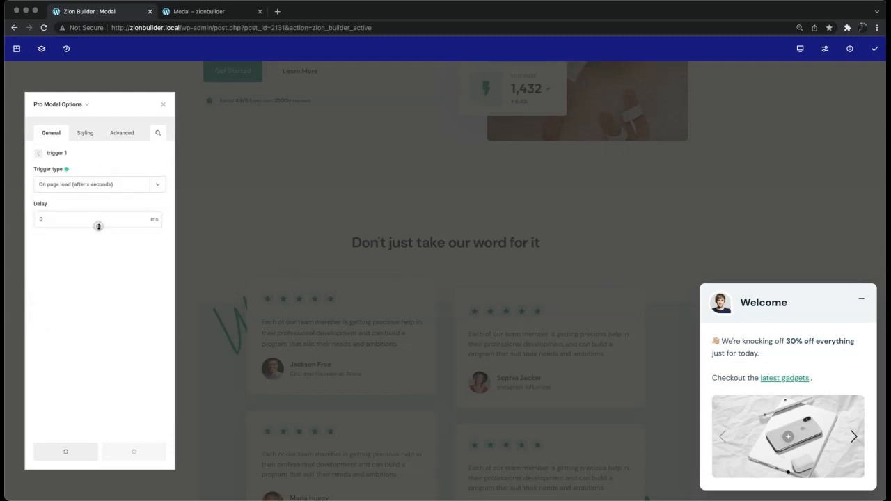
{"action": "left_click", "coordinate": [85, 221]}
{"action": "key", "text": "Left"}
{"action": "left_click", "coordinate": [40, 158]}
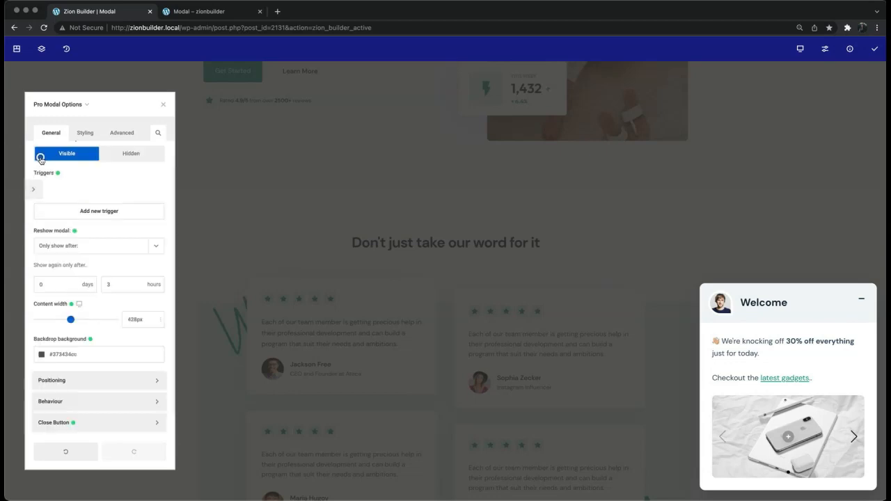
Step: Preview the Start, Open and End positions in the modal's animation settings
{"action": "scroll", "coordinate": [121, 407], "scroll_direction": "down", "scroll_amount": 1}
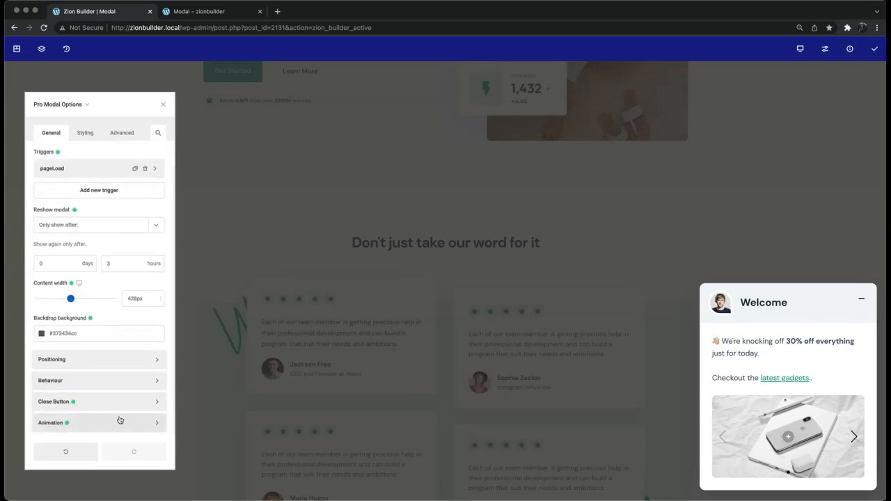
{"action": "left_click", "coordinate": [120, 422]}
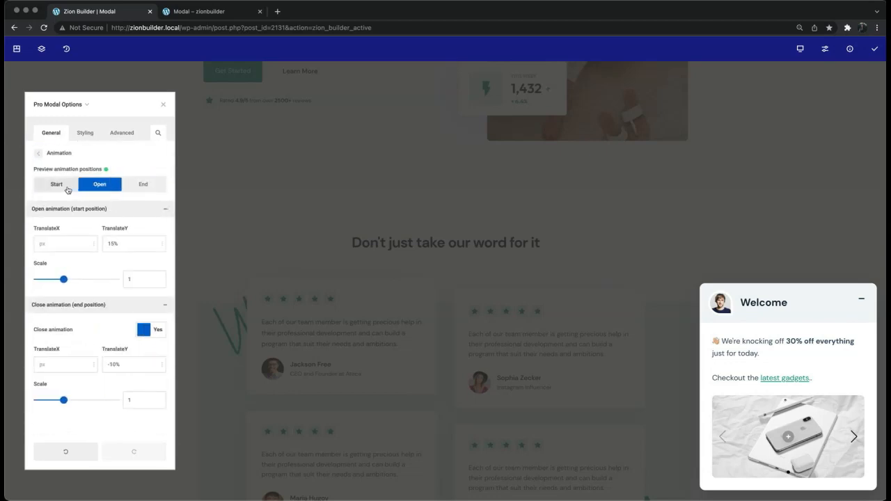
{"action": "left_click", "coordinate": [67, 189]}
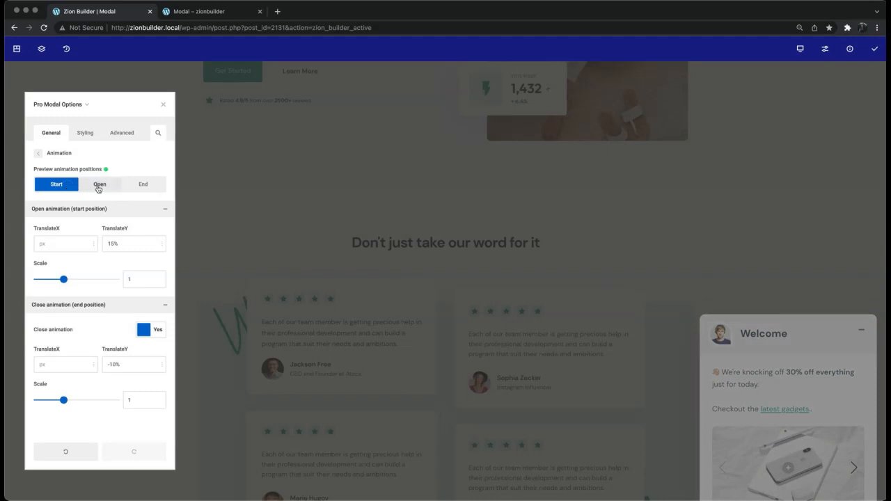
{"action": "left_click", "coordinate": [99, 188]}
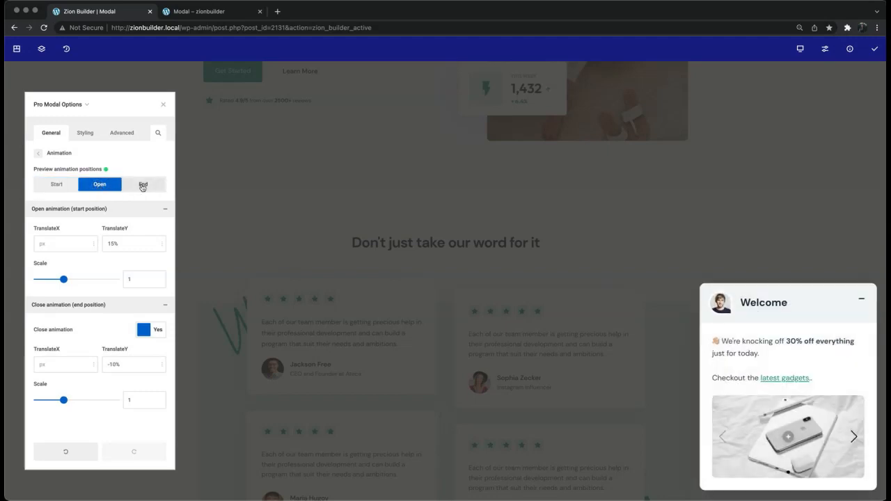
{"action": "left_click", "coordinate": [142, 186]}
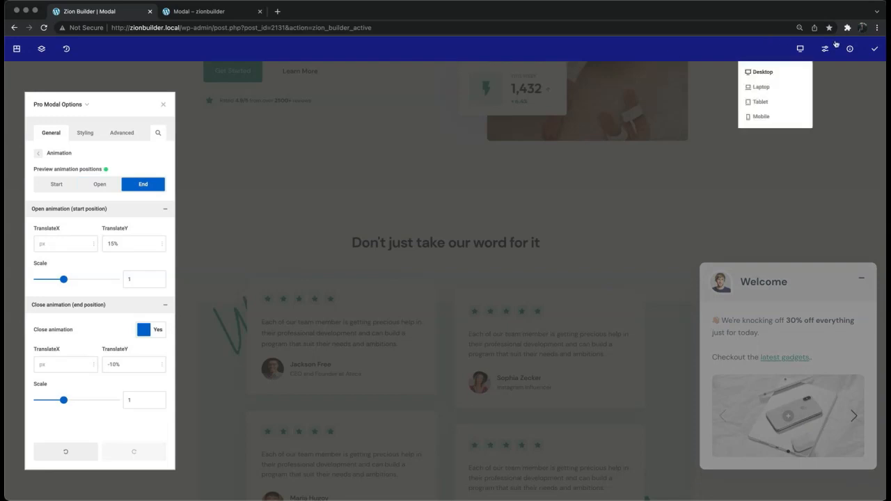
Step: Save the page and reload the front-end page to test the page-load trigger
{"action": "left_click", "coordinate": [869, 51]}
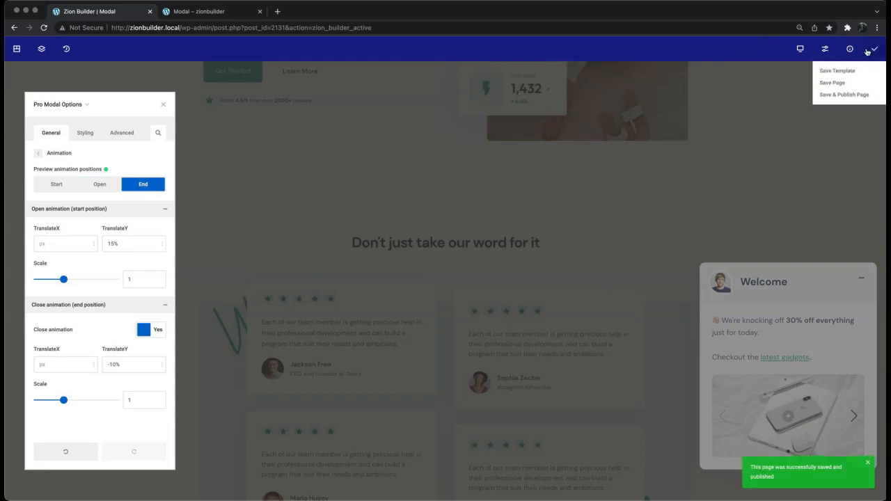
{"action": "left_click", "coordinate": [215, 15]}
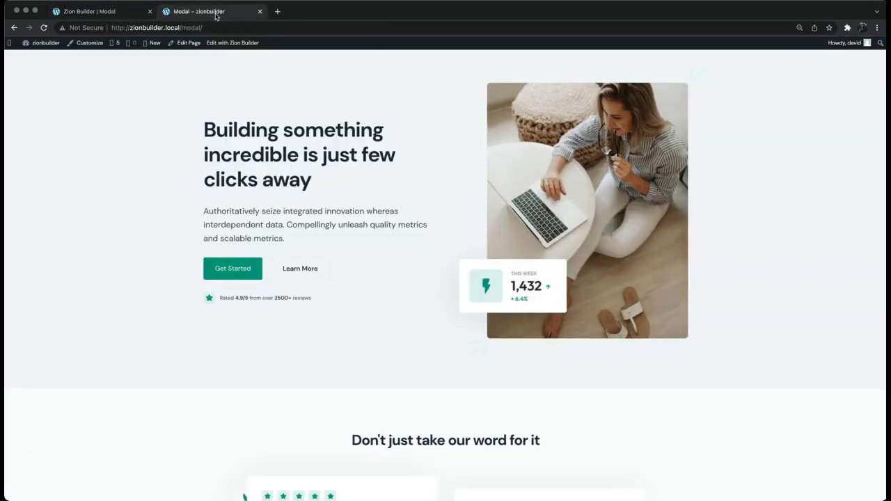
{"action": "left_click", "coordinate": [43, 27]}
Step: Back in the builder, set the modal's reshow rule to Show again on next visit and save the page
{"action": "left_click", "coordinate": [84, 12]}
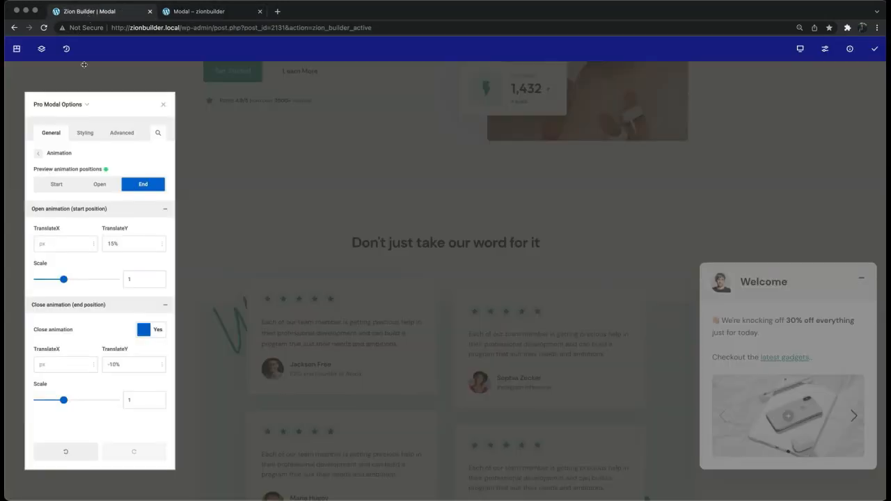
{"action": "left_click", "coordinate": [38, 153]}
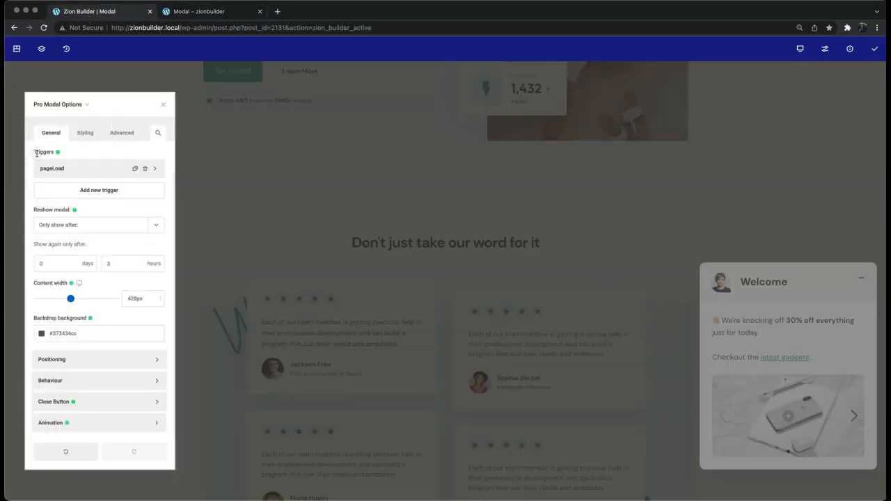
{"action": "left_click", "coordinate": [92, 232]}
{"action": "left_click", "coordinate": [92, 232]}
{"action": "left_click", "coordinate": [93, 232]}
{"action": "left_click", "coordinate": [93, 240]}
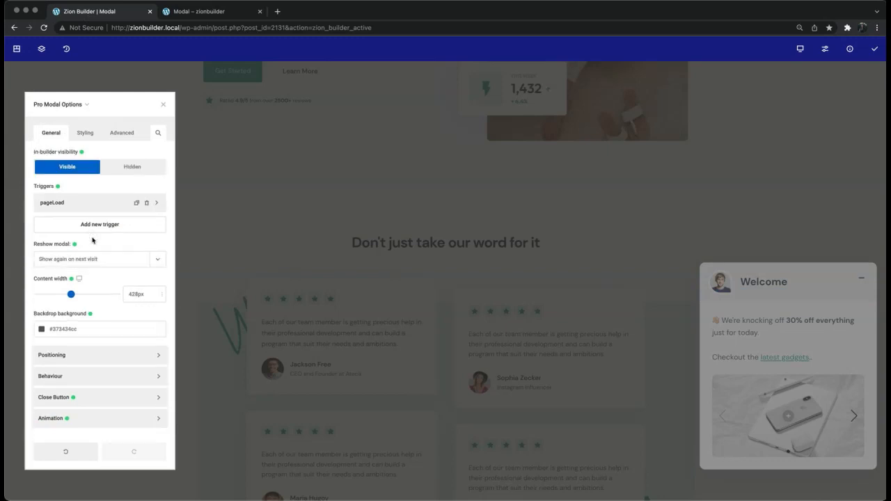
{"action": "left_click", "coordinate": [868, 57]}
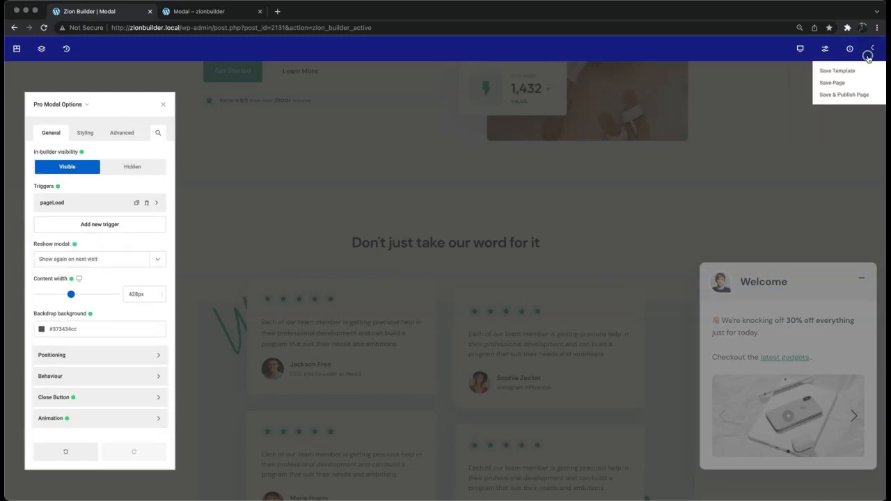
Step: Reload the front-end page to test the modal's open and close animations, closing the modal
{"action": "left_click", "coordinate": [189, 13]}
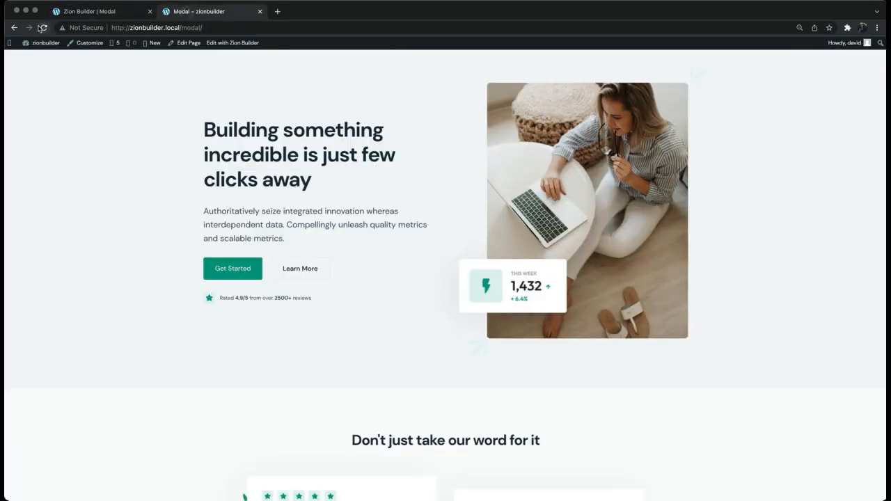
{"action": "left_click", "coordinate": [43, 28]}
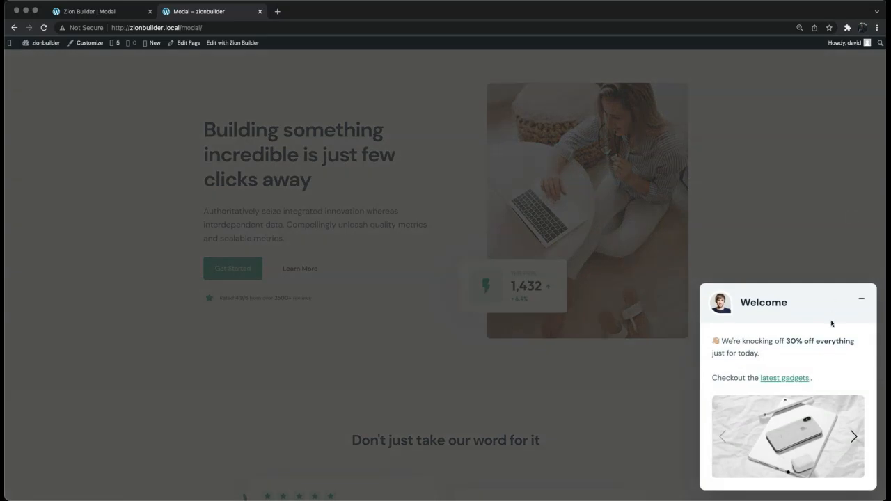
{"action": "left_click", "coordinate": [859, 302]}
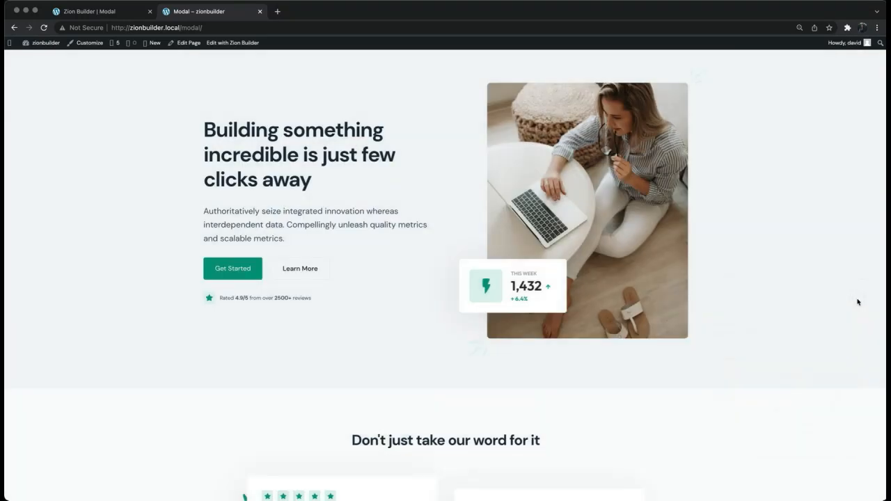
Step: Back in the builder's modal animation settings, preview the Start position and set the open animation's TranslateY to 0% and TranslateX to 30%
{"action": "left_click", "coordinate": [125, 14]}
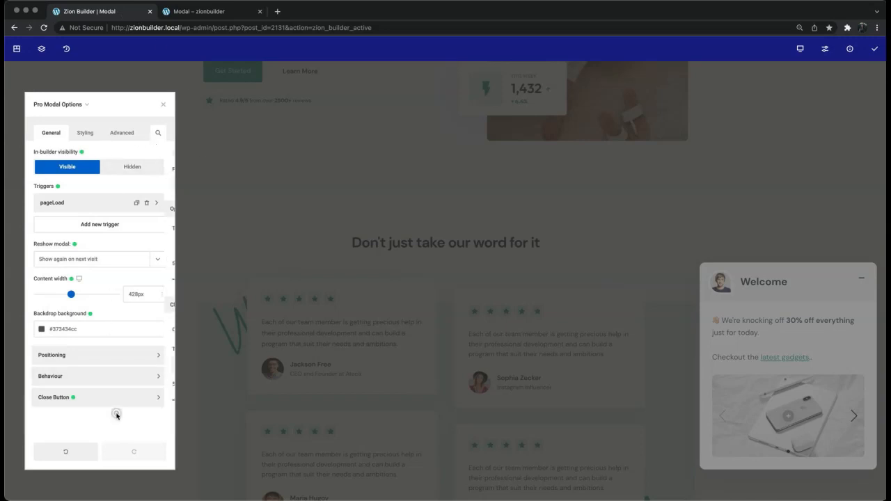
{"action": "left_click", "coordinate": [116, 416]}
{"action": "left_click", "coordinate": [64, 184]}
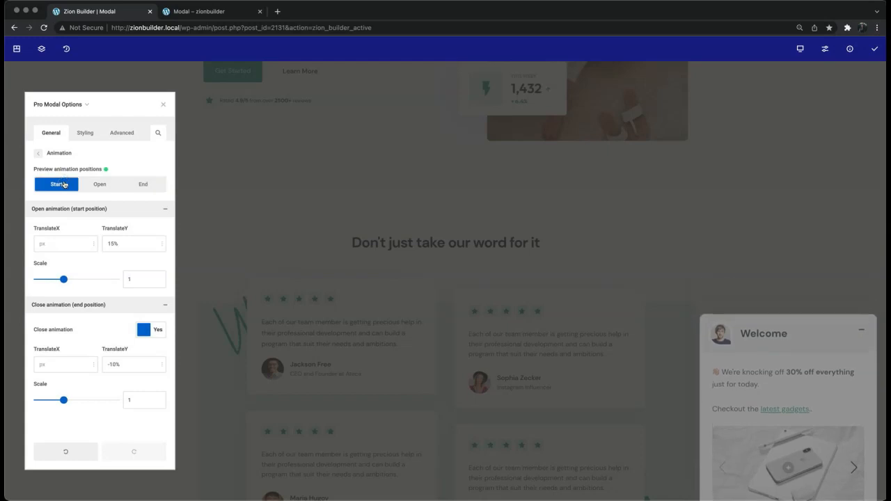
{"action": "double_click", "coordinate": [115, 243]}
{"action": "type", "text": "0"}
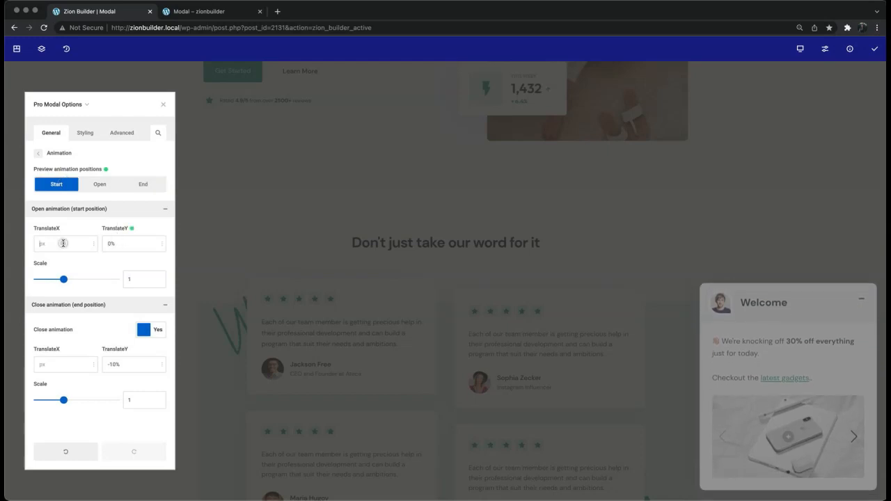
{"action": "left_click", "coordinate": [42, 244]}
{"action": "type", "text": "30"}
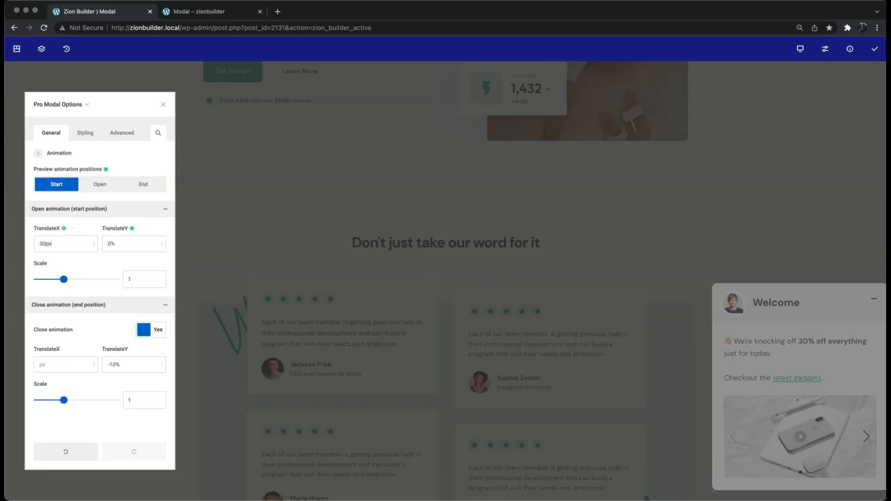
{"action": "type", "text": "%"}
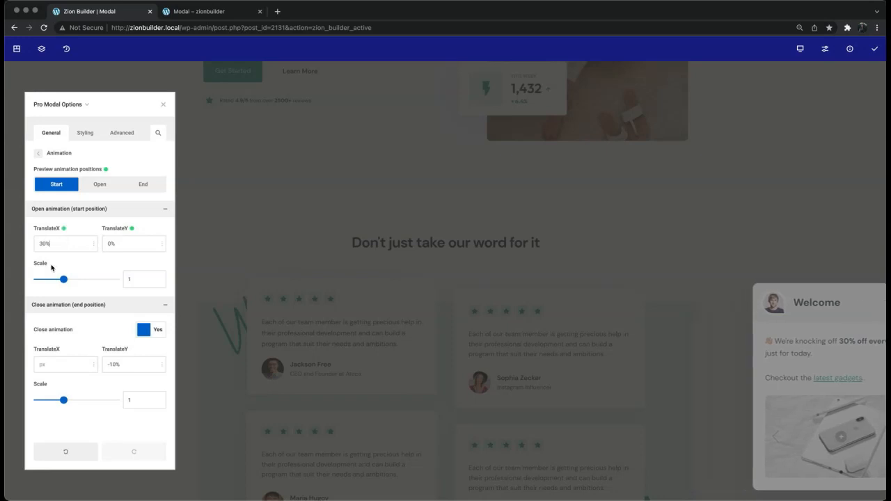
Step: Set the open animation's start scale to 1.37 and raise its TranslateX to 39%
{"action": "left_click_drag", "start_coordinate": [64, 280], "coordinate": [74, 280]}
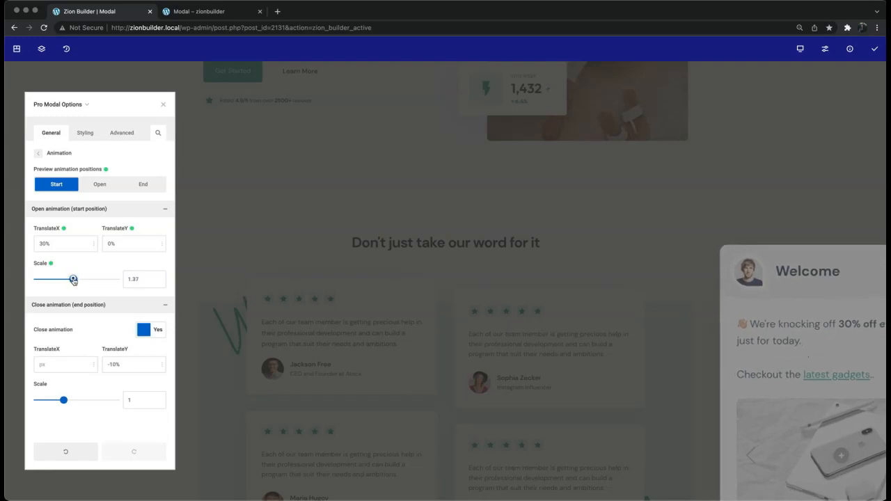
{"action": "left_click", "coordinate": [57, 245]}
{"action": "key", "text": "Up"}
{"action": "key", "text": "Up"}
{"action": "key", "text": "Up"}
{"action": "key", "text": "Up"}
{"action": "key", "text": "Up"}
{"action": "key", "text": "Up"}
{"action": "key", "text": "Up"}
{"action": "key", "text": "Up"}
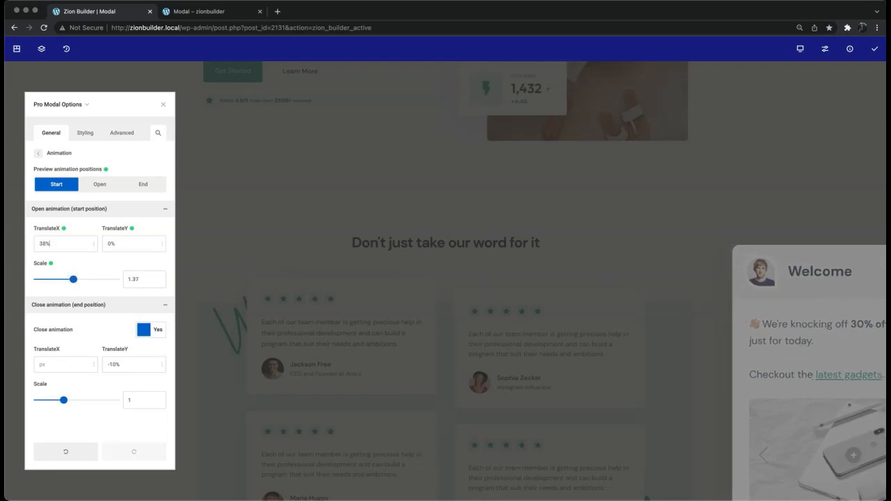
Step: Preview the modal's open animation by switching between the Open and Start positions, ending on Open
{"action": "left_click", "coordinate": [100, 184]}
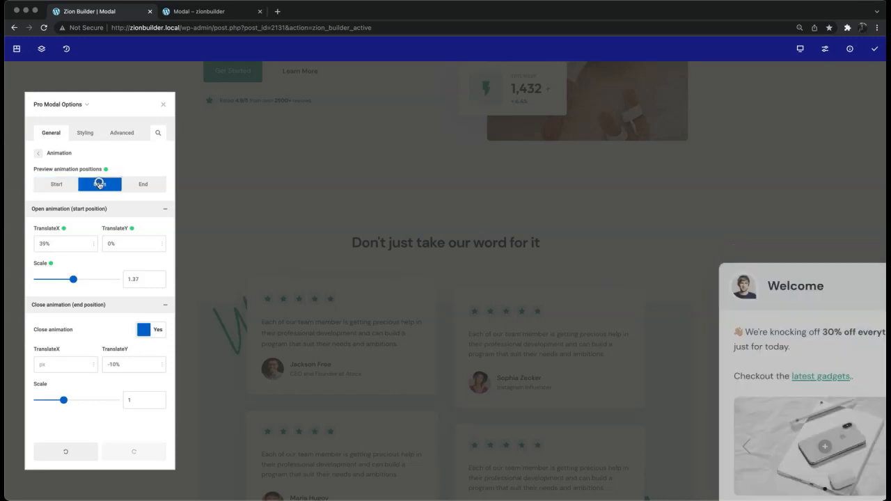
{"action": "left_click", "coordinate": [57, 185]}
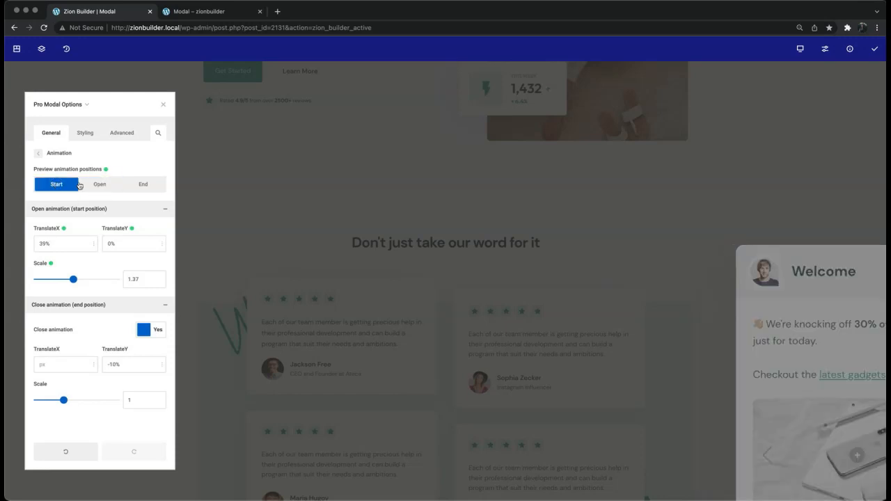
{"action": "left_click", "coordinate": [91, 184]}
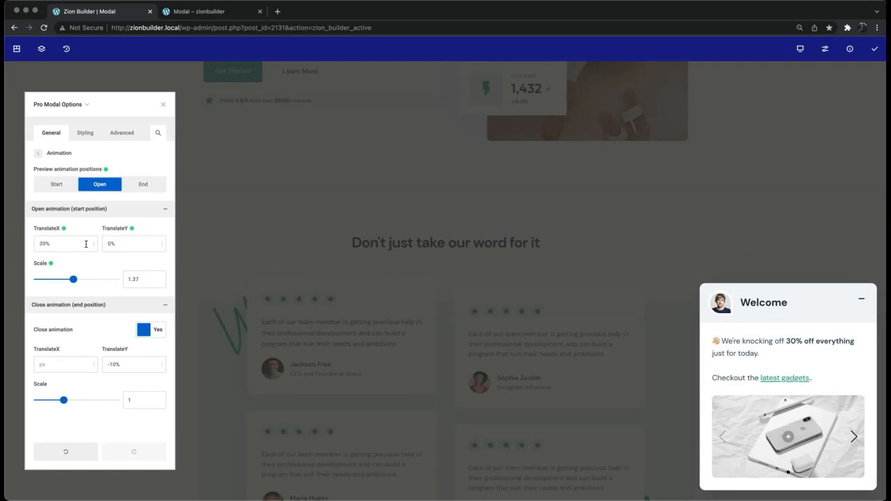
Step: Save the page, reload the front-end page to test the new open animation, and close the modal
{"action": "left_click", "coordinate": [876, 49]}
{"action": "left_click", "coordinate": [225, 11]}
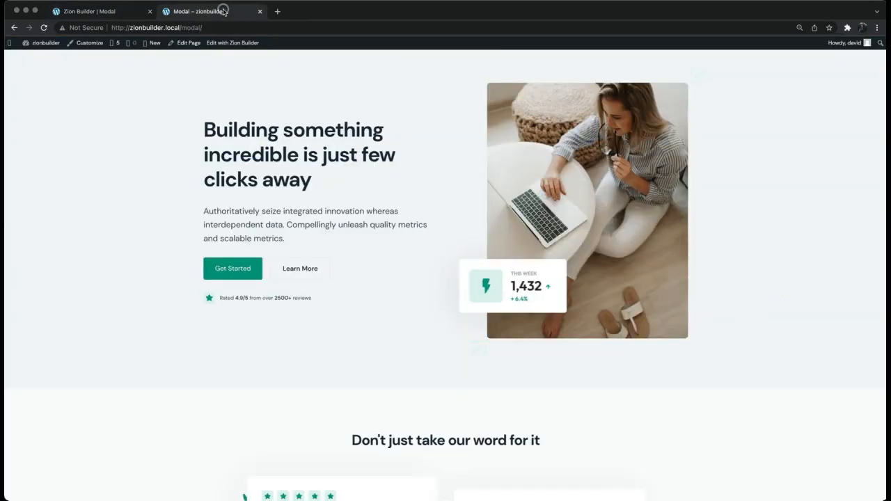
{"action": "left_click", "coordinate": [43, 28]}
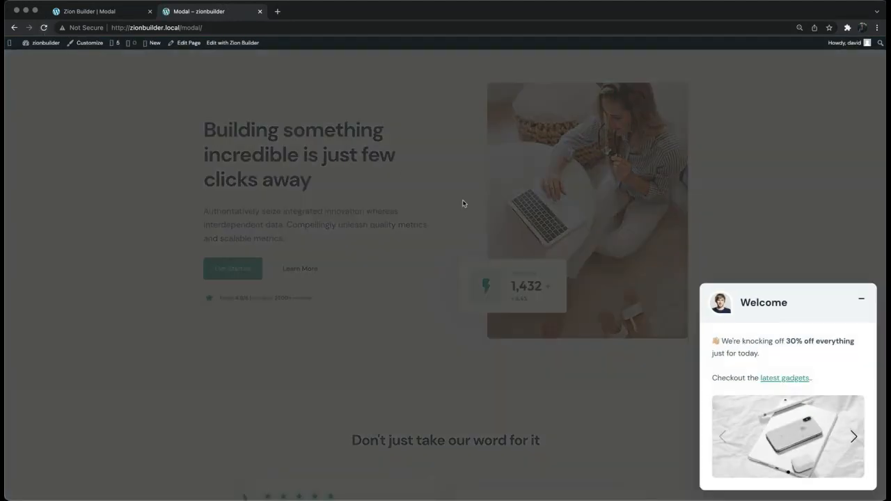
{"action": "left_click", "coordinate": [859, 300]}
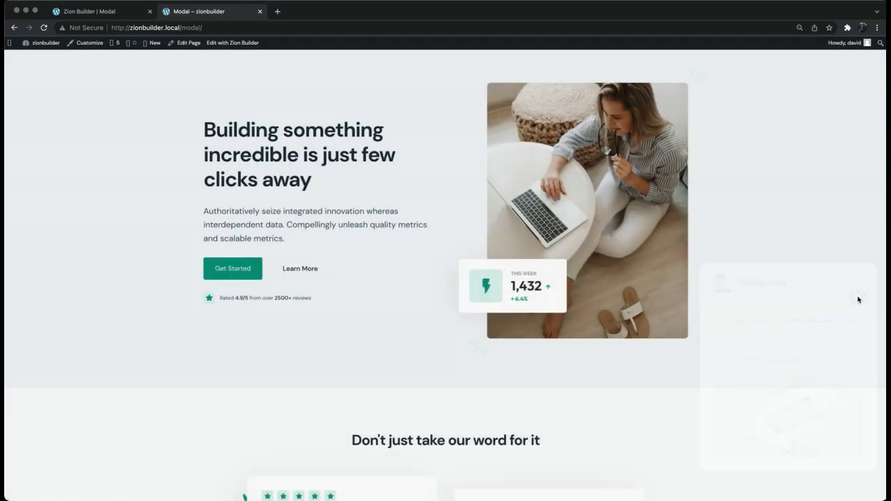
Step: Back in the builder, preview the End position and set the close animation's TranslateY to 0 and TranslateX to -15%
{"action": "left_click", "coordinate": [113, 14]}
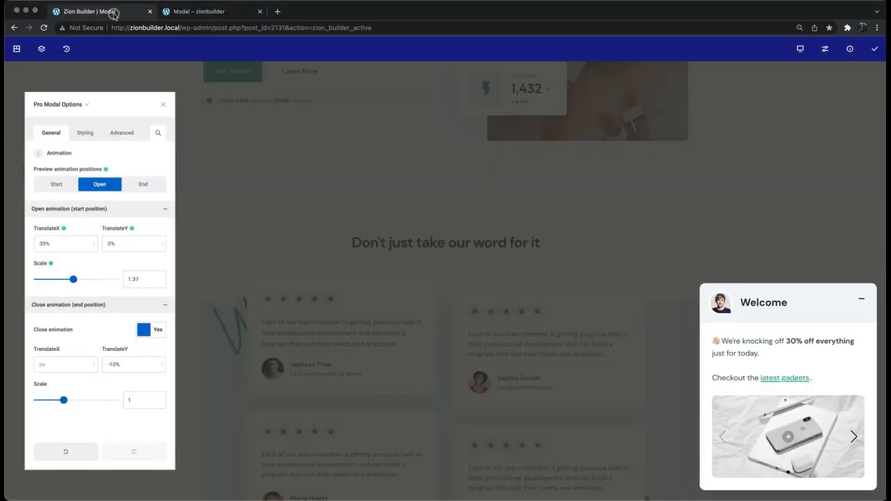
{"action": "left_click", "coordinate": [164, 190]}
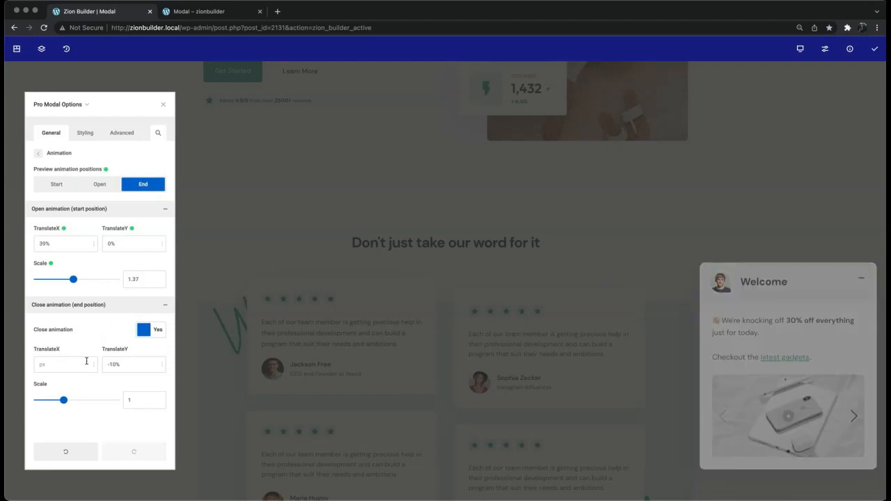
{"action": "left_click", "coordinate": [111, 363]}
{"action": "type", "text": "0"}
{"action": "left_click", "coordinate": [76, 367]}
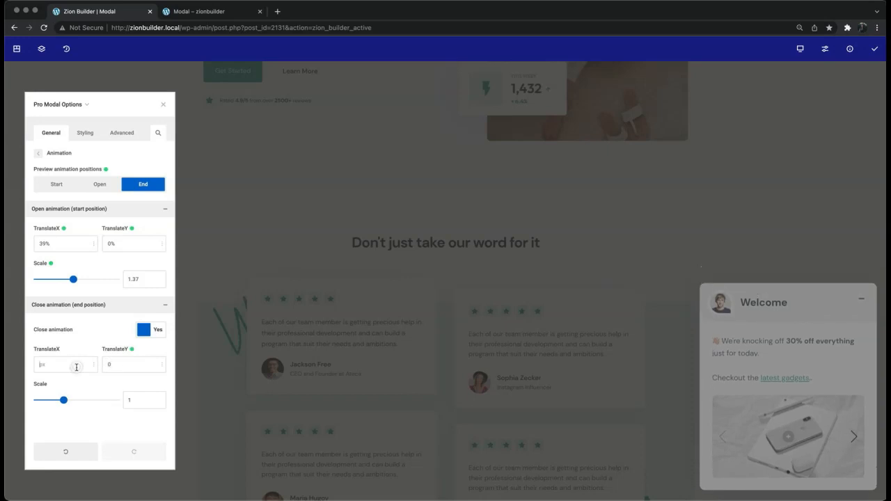
{"action": "type", "text": "-15%"}
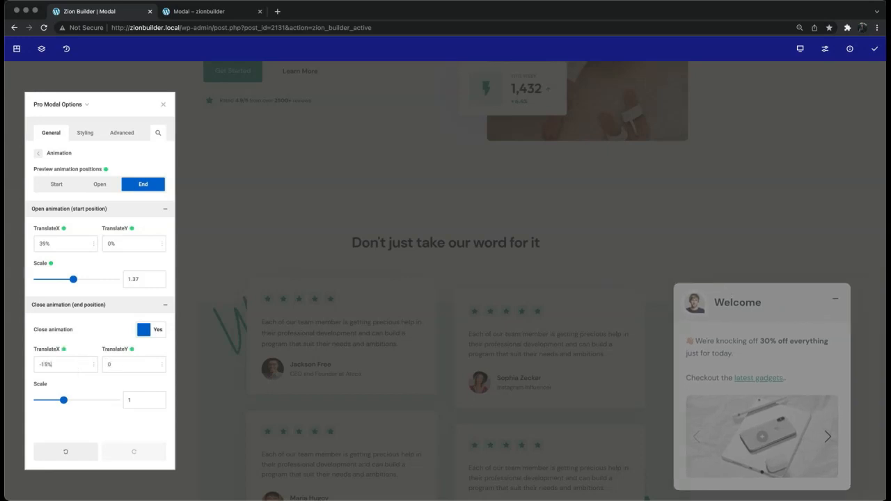
Step: Set the close animation's scale to 0.81 and adjust its TranslateX to -18%
{"action": "left_click_drag", "start_coordinate": [64, 404], "coordinate": [59, 401]}
{"action": "left_click", "coordinate": [59, 366]}
{"action": "key", "text": "shift+Up"}
{"action": "key", "text": "shift+Up"}
{"action": "key", "text": "shift+Up"}
{"action": "key", "text": "Up"}
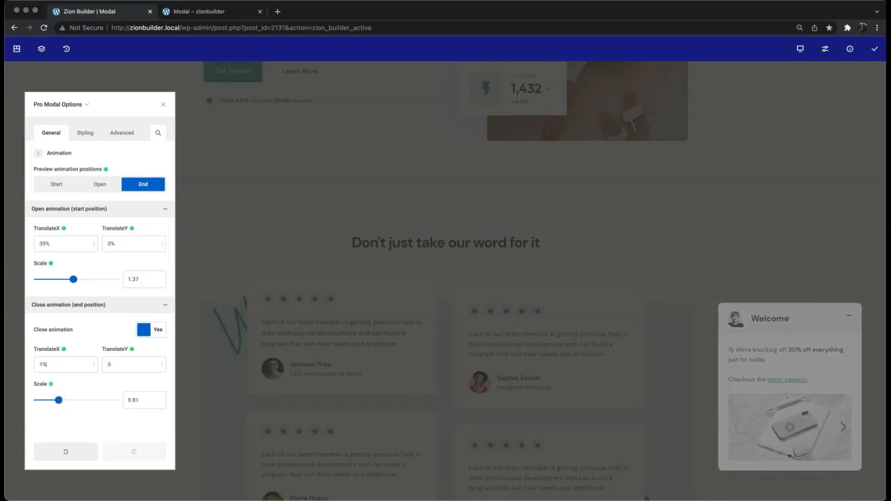
{"action": "key", "text": "Down"}
{"action": "key", "text": "Down"}
{"action": "type", "text": "8"}
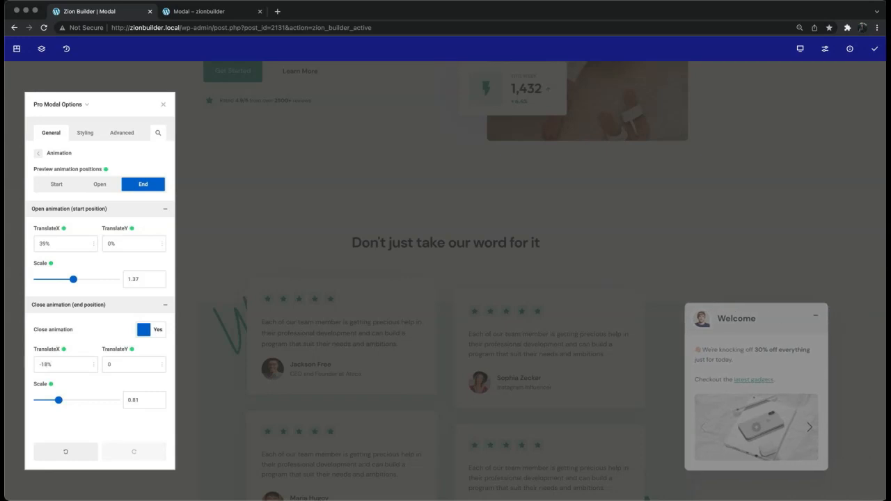
Step: Preview the full modal animation through the Start, Open and End positions
{"action": "left_click", "coordinate": [85, 190]}
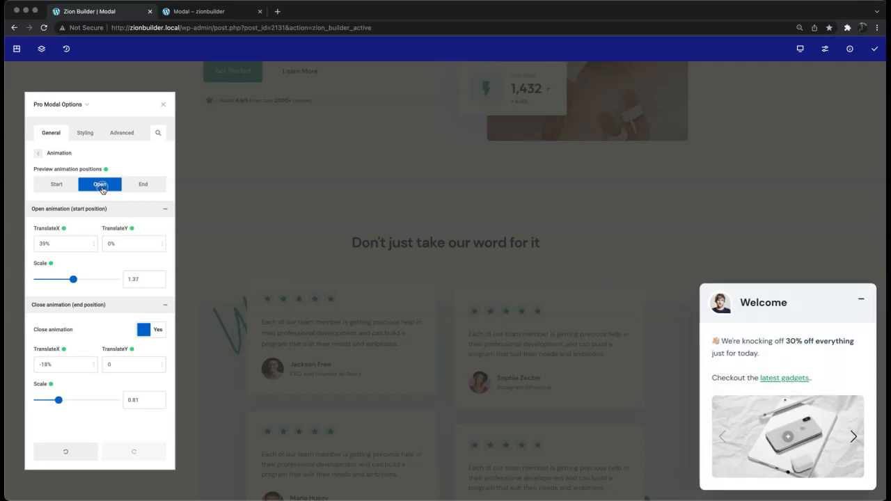
{"action": "left_click", "coordinate": [53, 183]}
{"action": "left_click", "coordinate": [96, 187]}
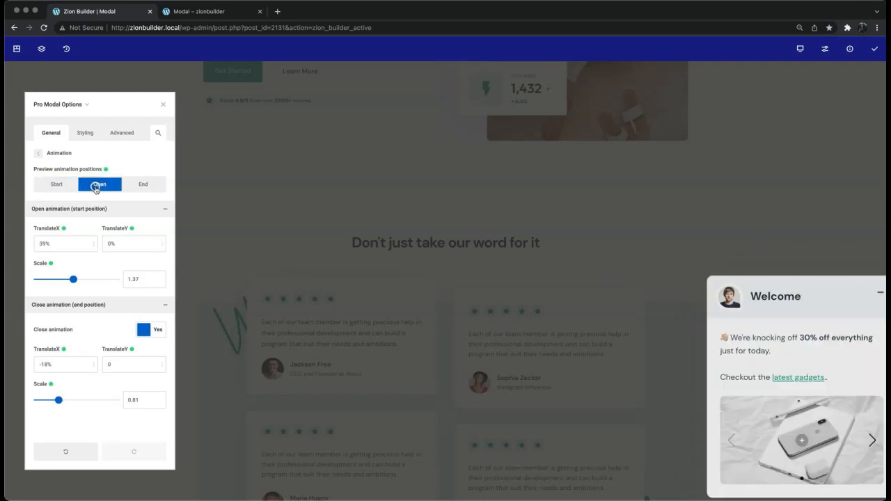
{"action": "left_click", "coordinate": [135, 188]}
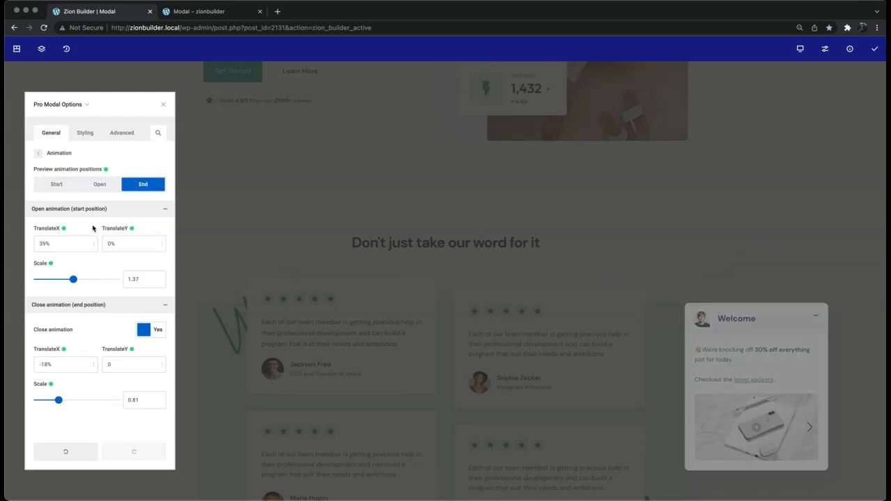
Step: Save the page, reload the front-end page and close the modal to test its custom close animation
{"action": "left_click", "coordinate": [874, 57]}
{"action": "left_click", "coordinate": [227, 14]}
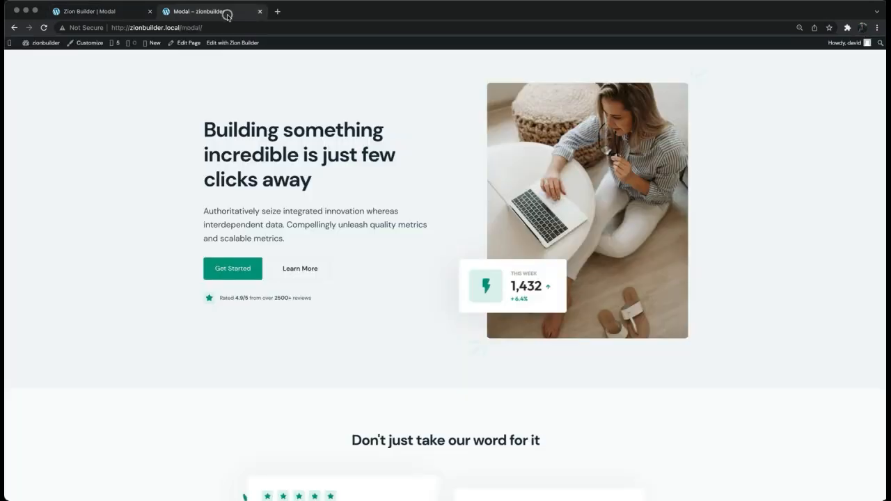
{"action": "left_click", "coordinate": [44, 28]}
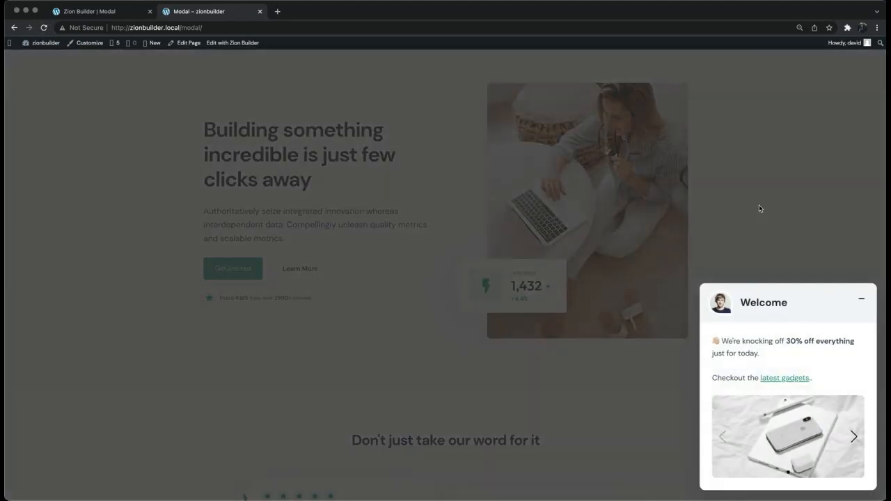
{"action": "left_click", "coordinate": [861, 301]}
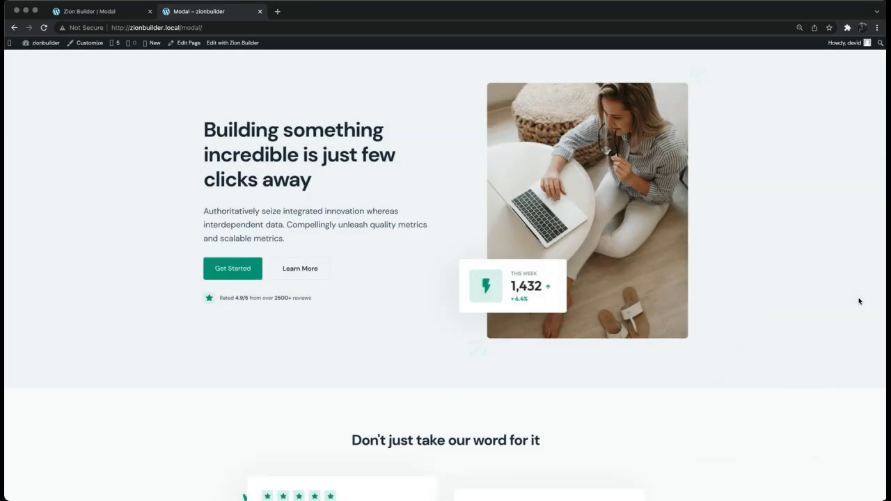
{"action": "scroll", "coordinate": [838, 268], "scroll_direction": "down", "scroll_amount": 2}
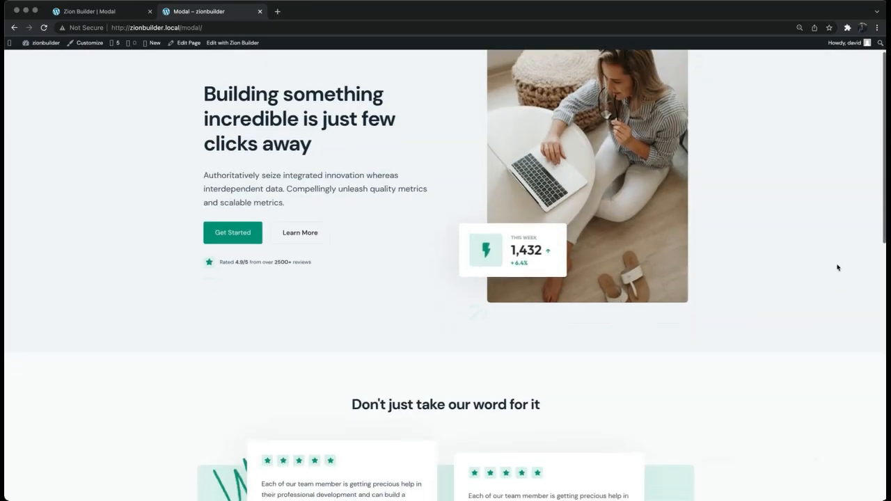